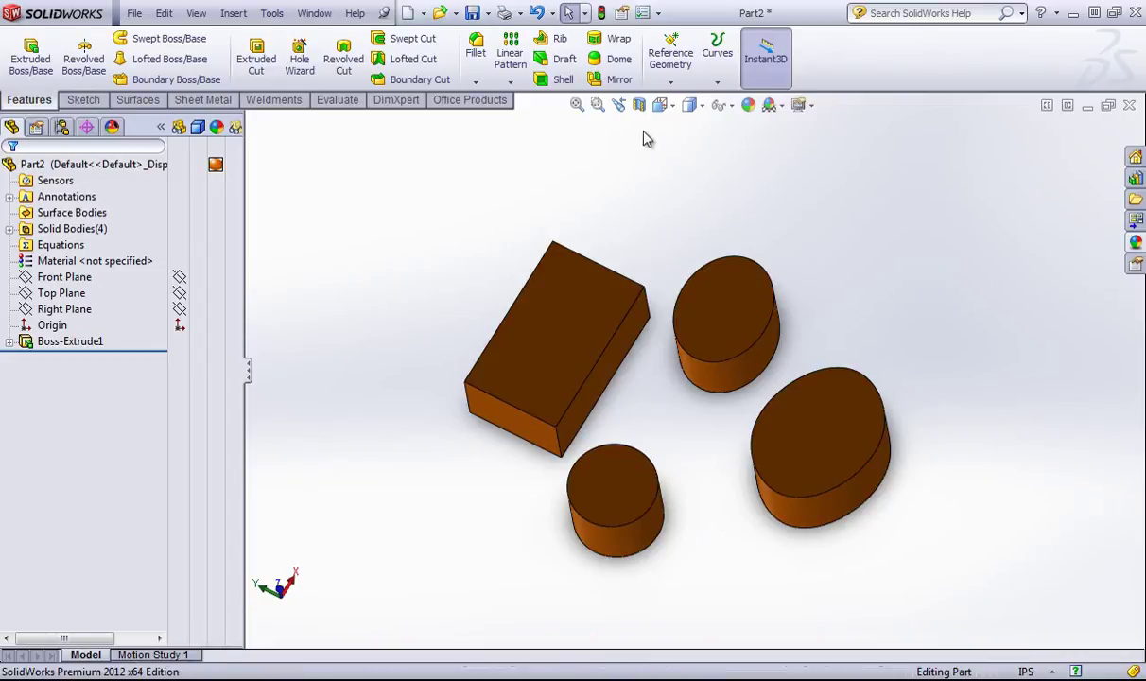
Step: Add a dome with a distance of 4.80 in to the top face of the rectangular block
click(596, 59)
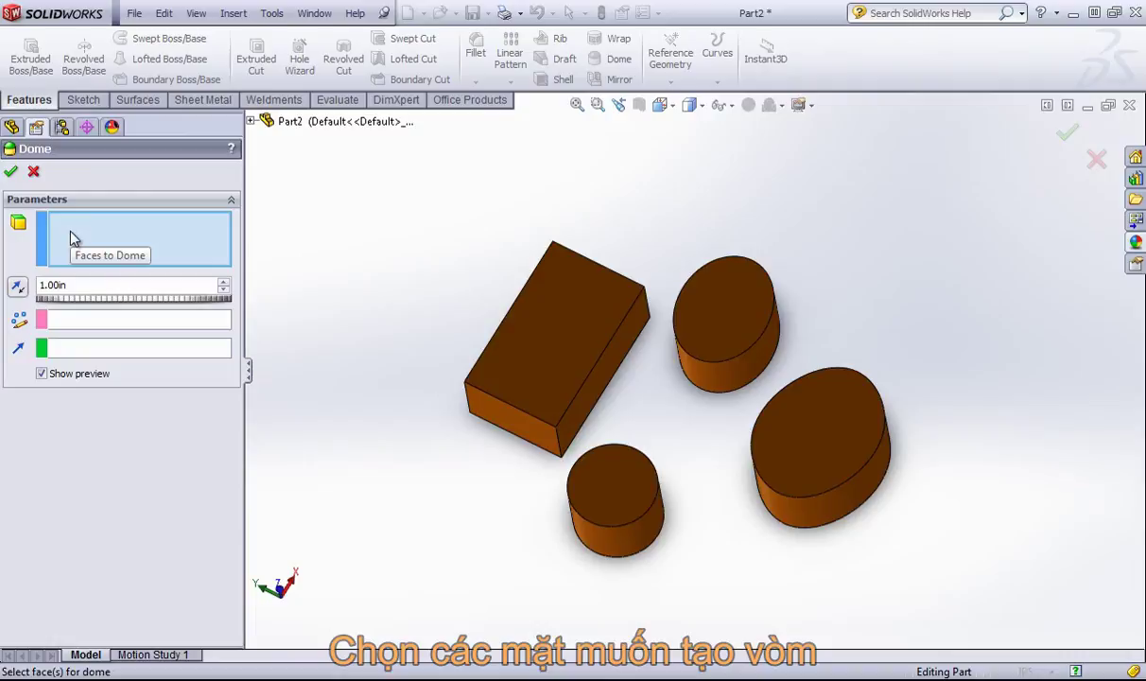
click(580, 331)
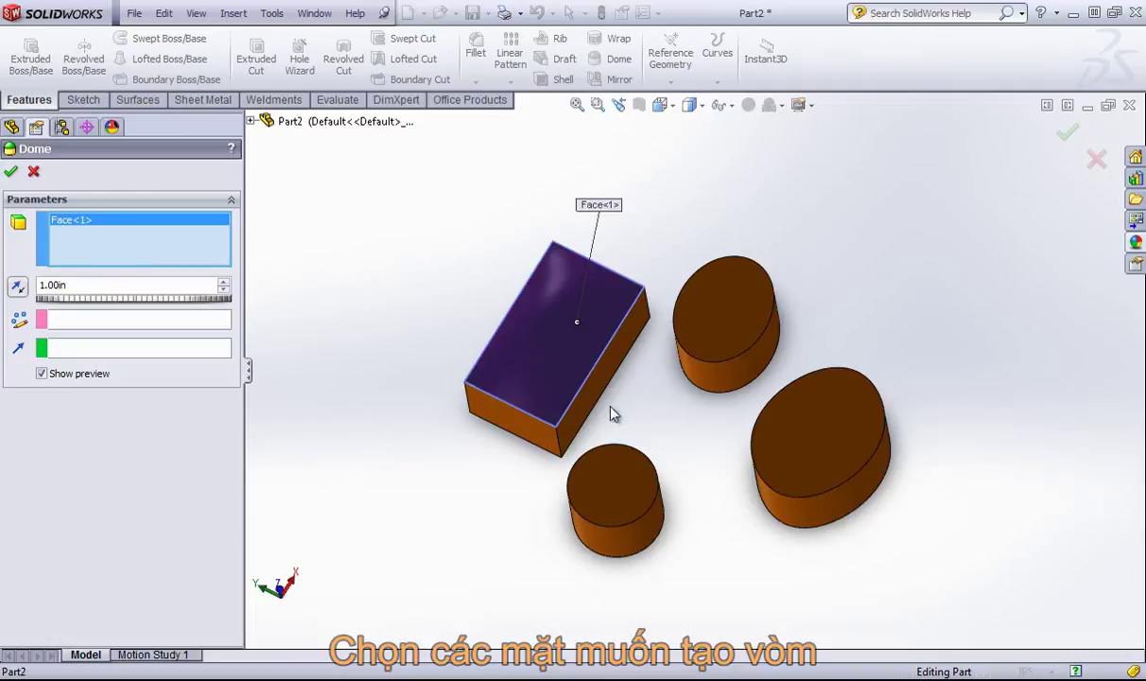
click(603, 378)
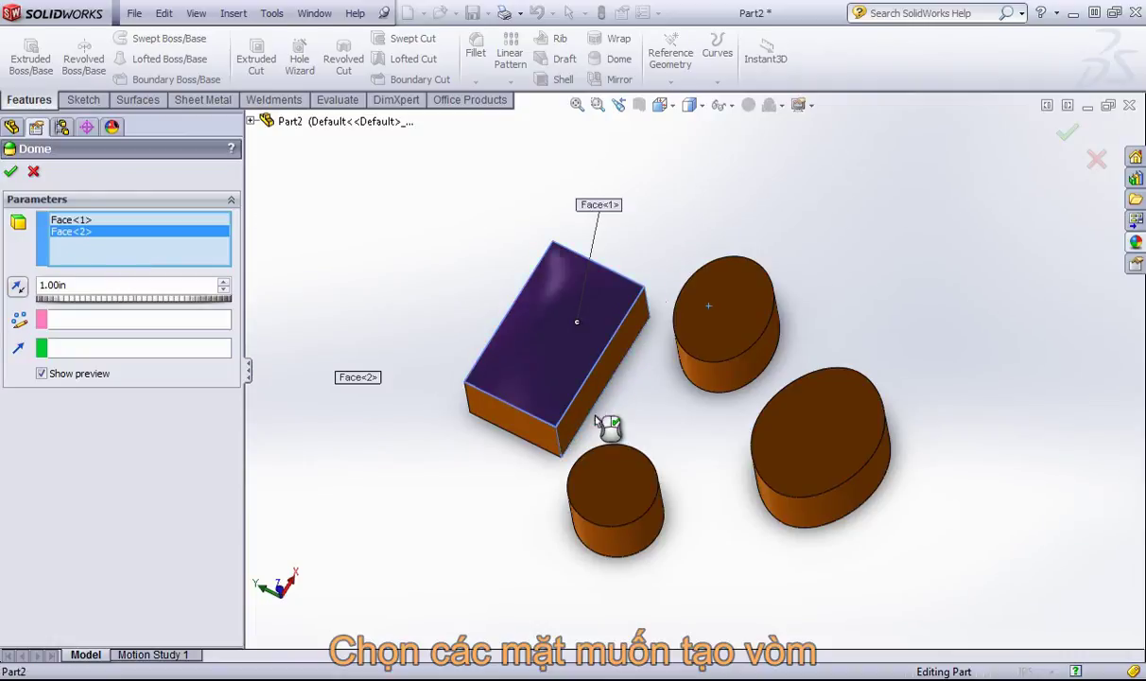
middle_drag(640, 351, 628, 235)
click(581, 354)
middle_drag(581, 355, 414, 383)
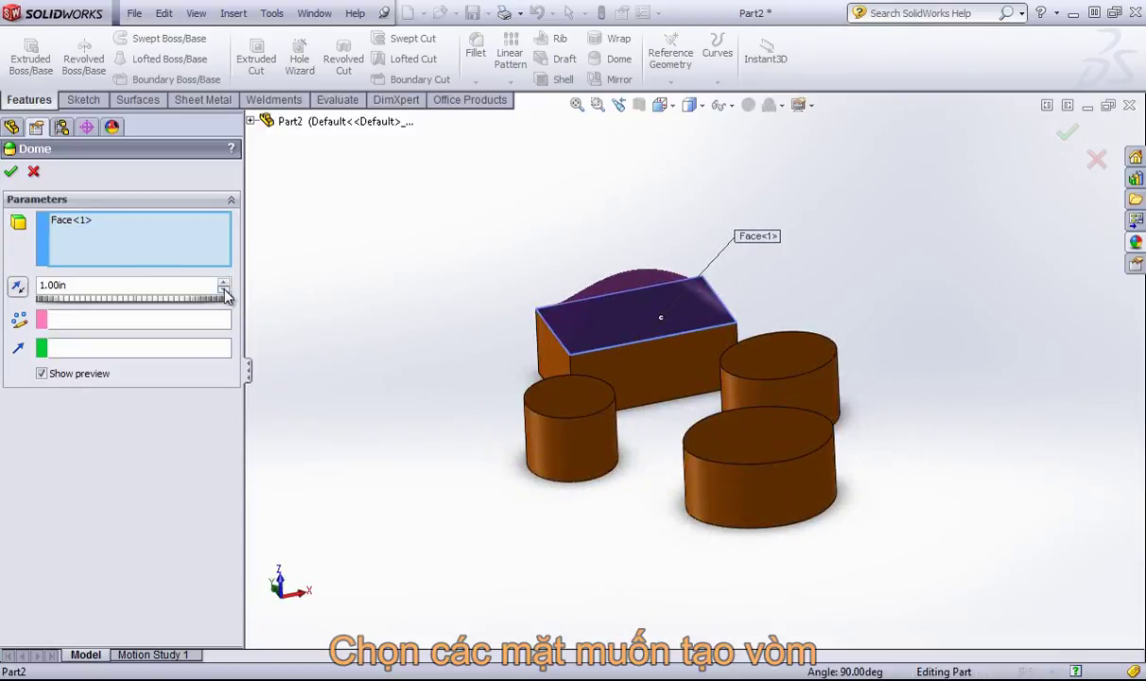
drag(192, 305, 134, 305)
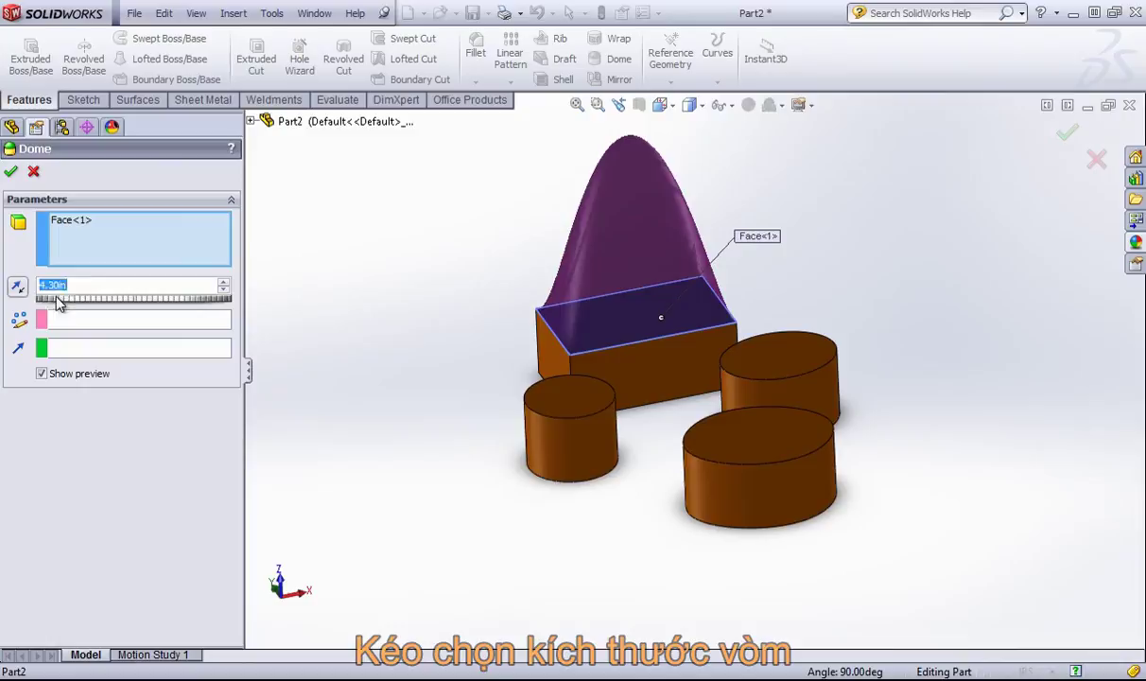
drag(56, 301, 78, 319)
click(11, 172)
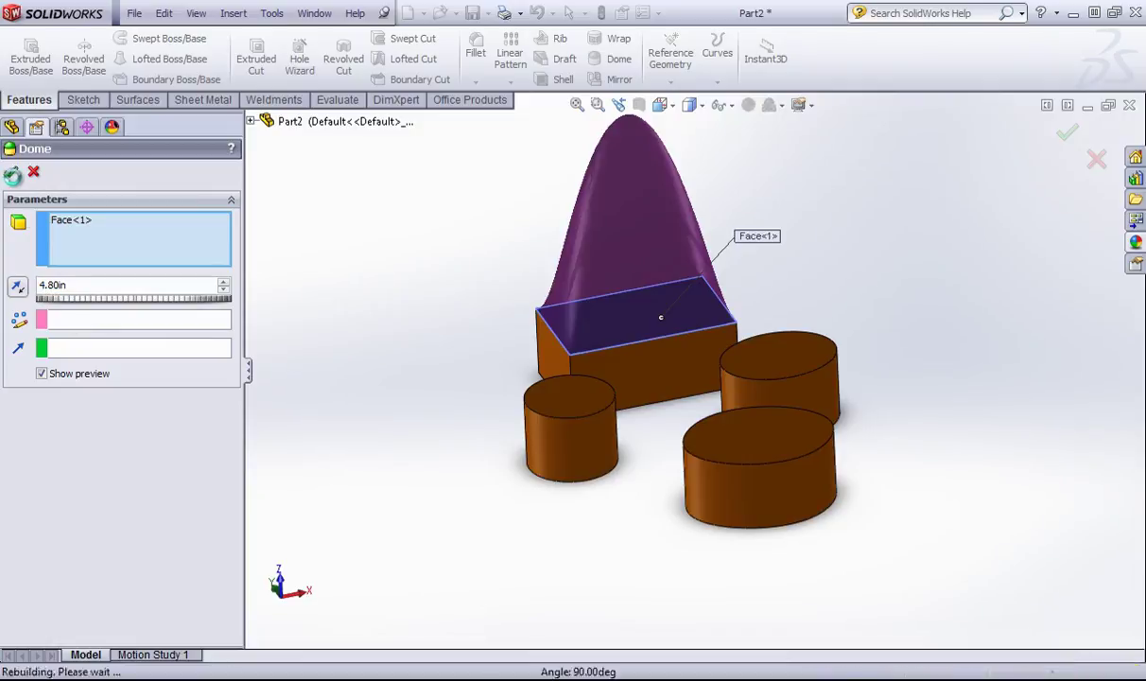
mouse_move(388, 256)
middle_down()
mouse_move(584, 213)
mouse_move(422, 265)
mouse_move(394, 258)
middle_up()
scroll(569, 333, up, 3)
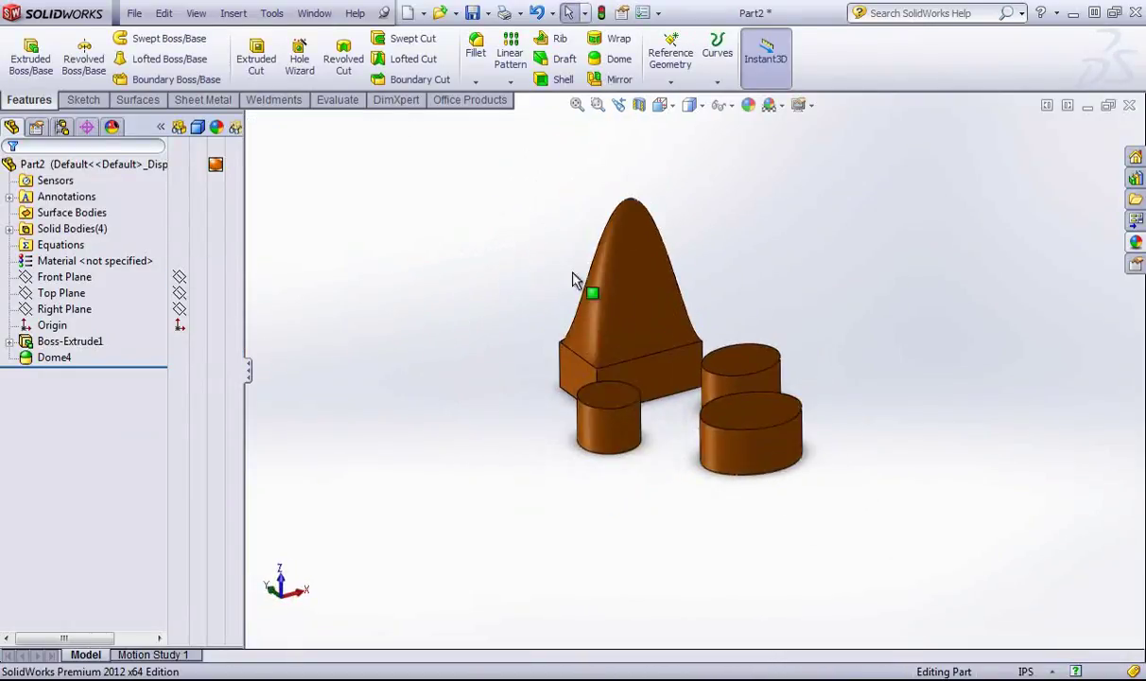
Step: Start a dome on the top face of the small round cylinder with a distance of 1.00 in
click(615, 58)
click(622, 397)
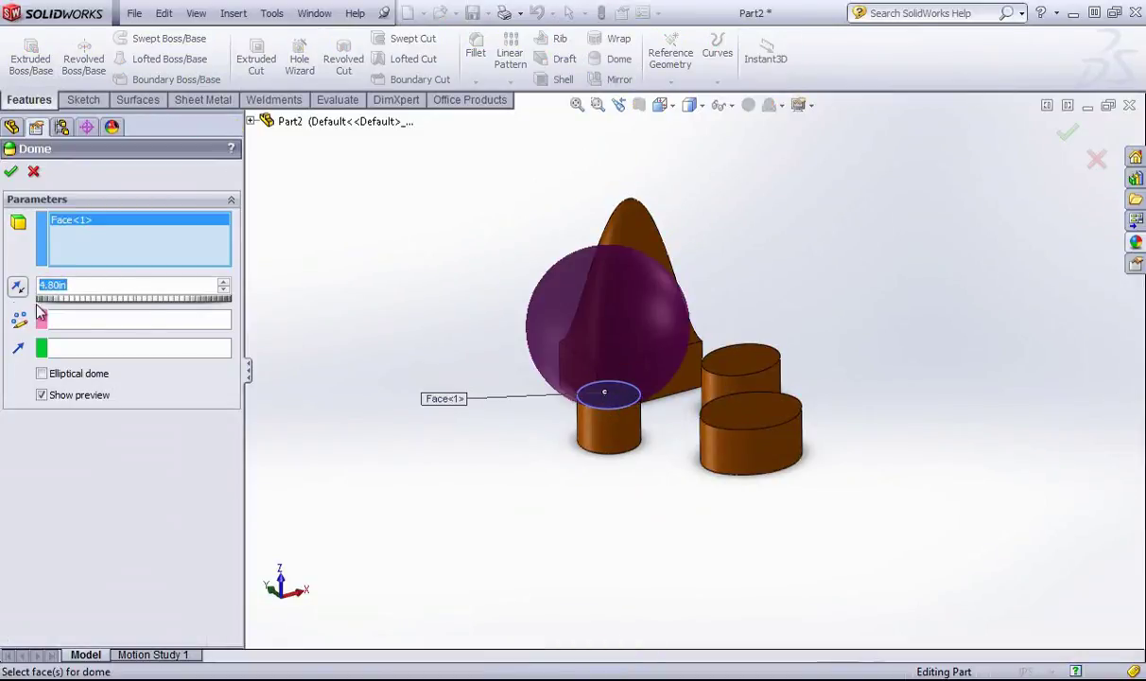
text(1)
Step: Add the top faces of both elliptical bodies to the dome's face selection
click(728, 360)
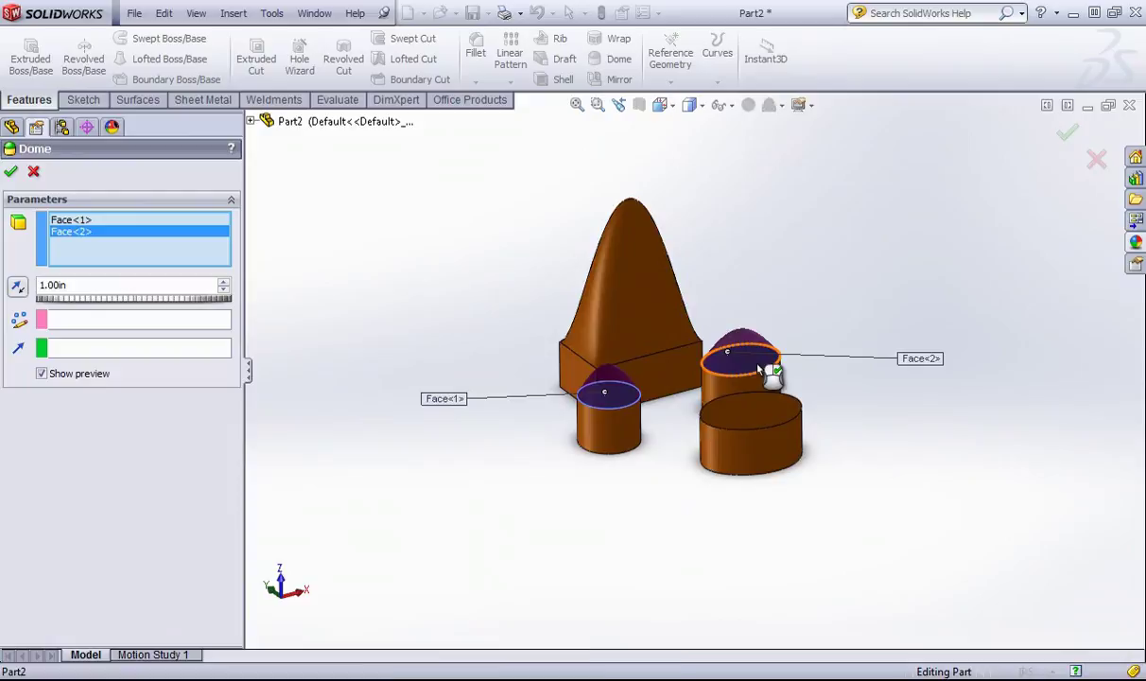
middle_drag(733, 364, 752, 460)
click(757, 412)
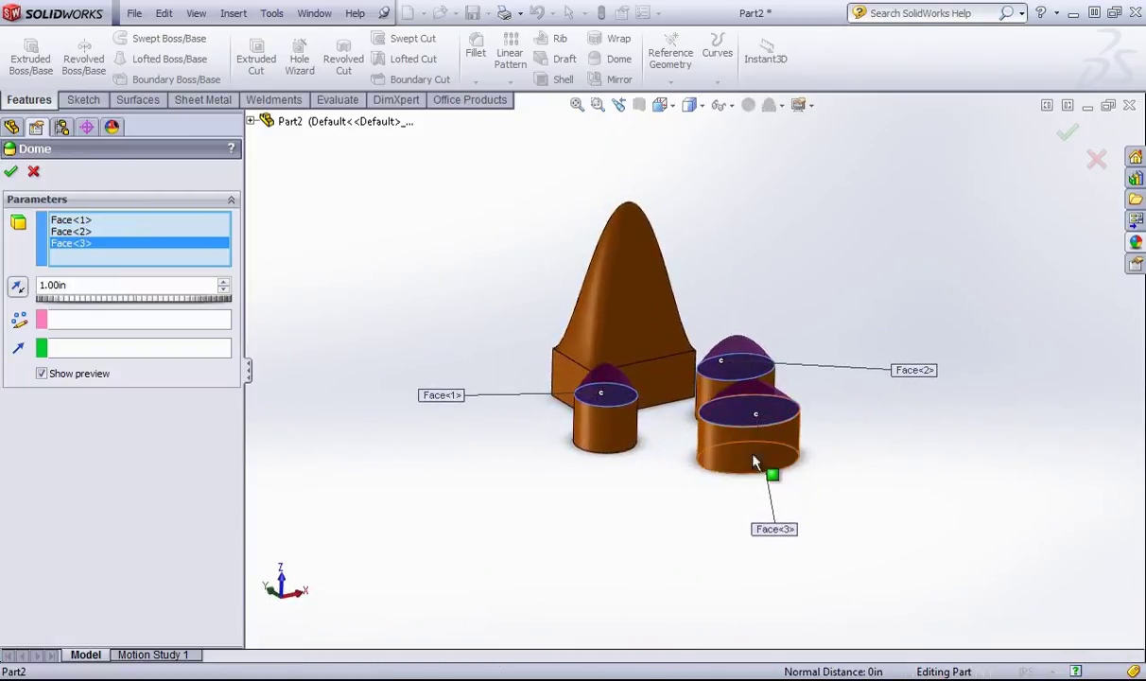
Step: Try adding the curved side face of the larger elliptical body to the dome, then take it out of the selection
click(741, 460)
click(738, 452)
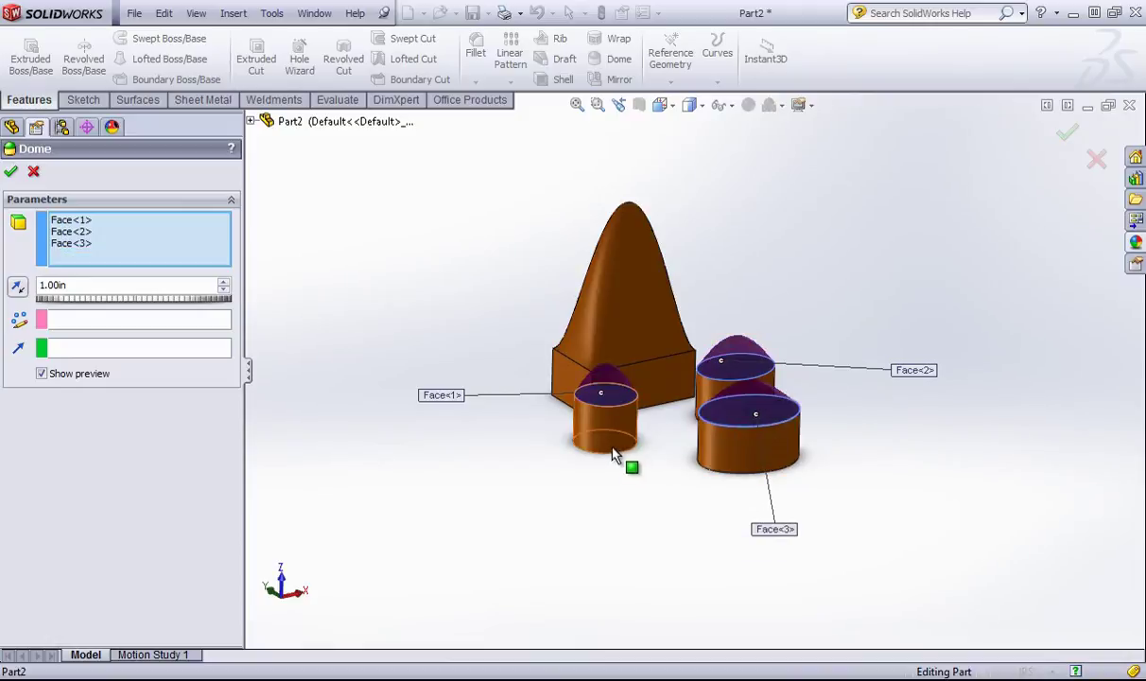
middle_drag(744, 448, 664, 376)
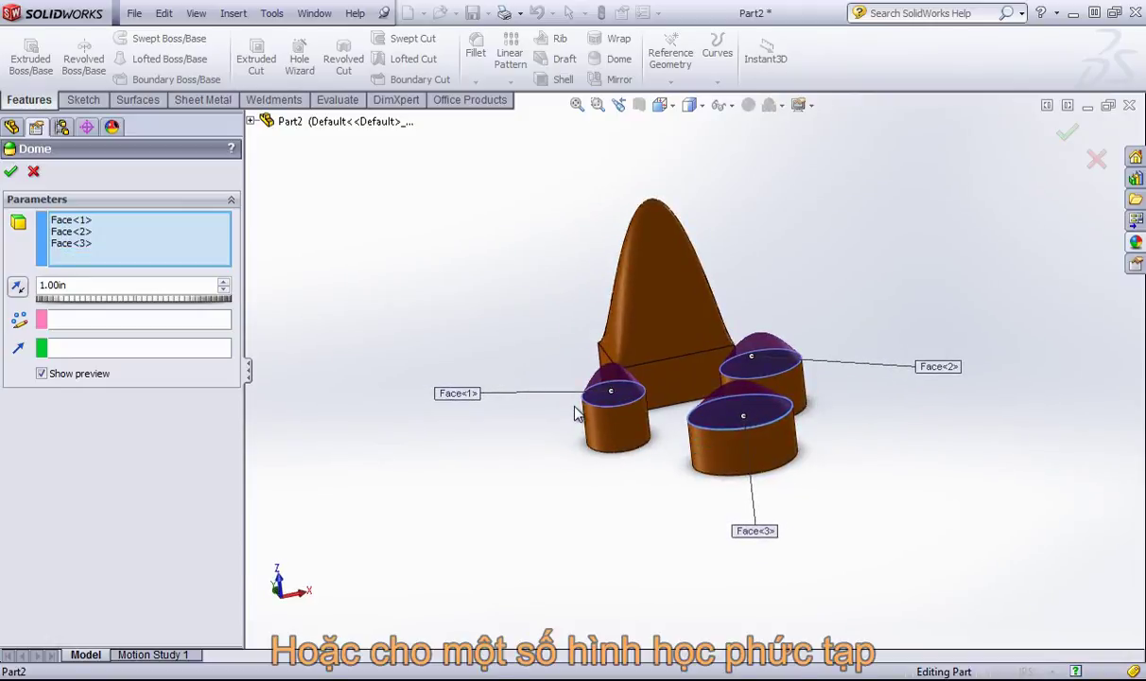
middle_drag(532, 259, 839, 522)
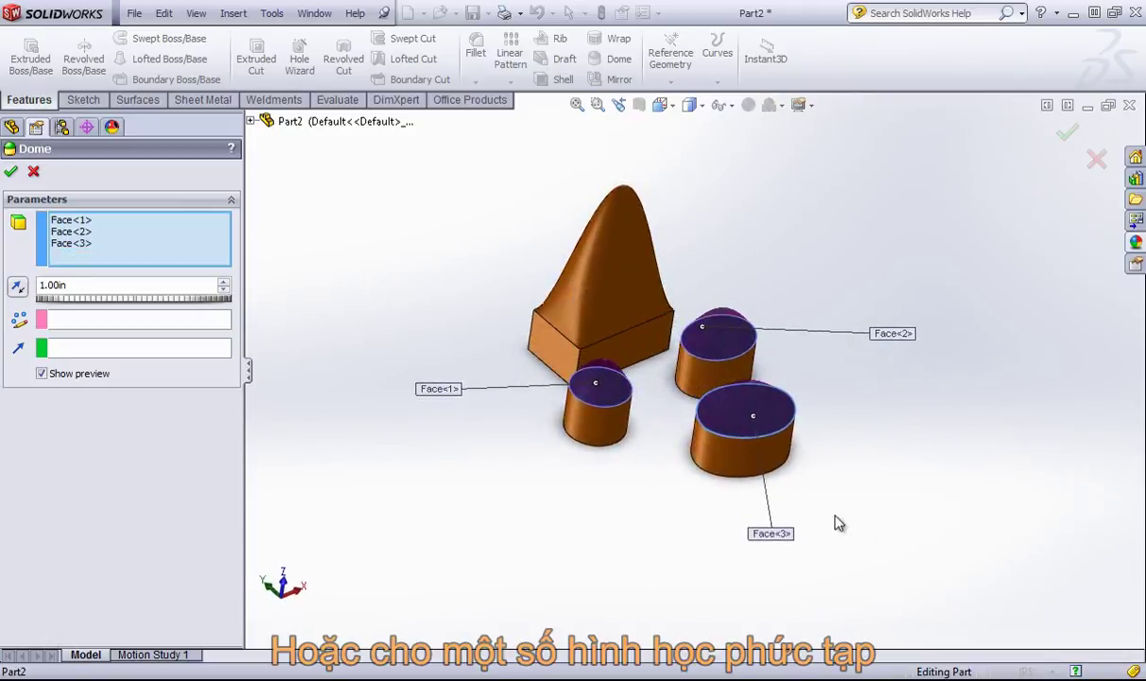
scroll(719, 478, down, 3)
click(746, 388)
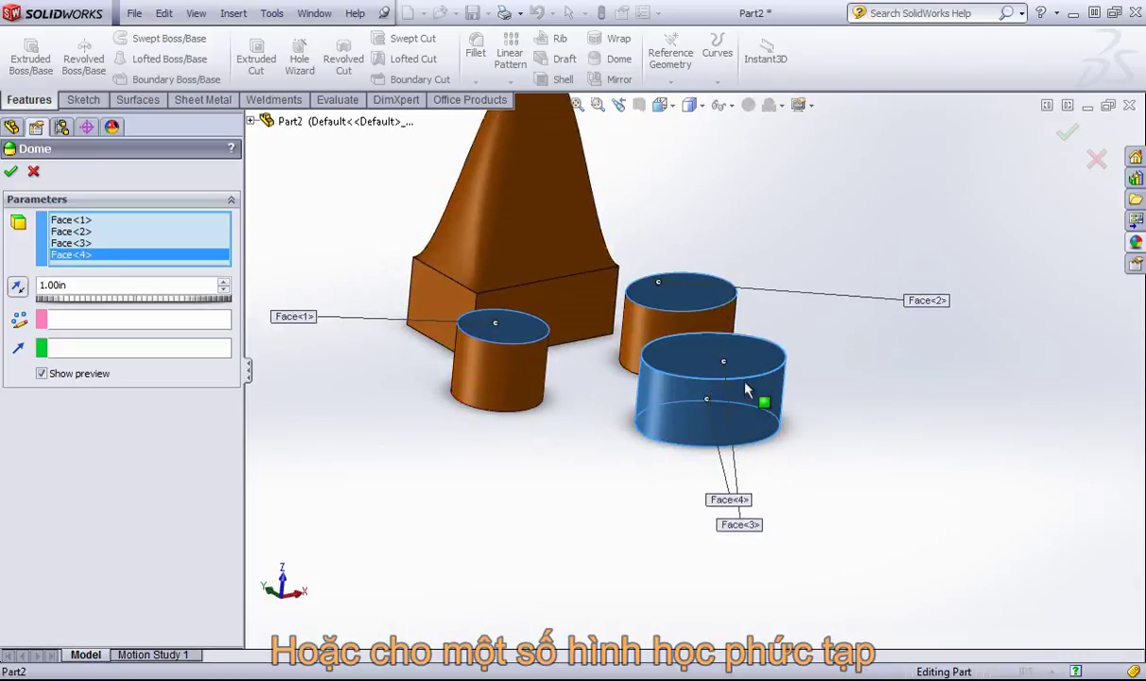
middle_drag(713, 395, 754, 424)
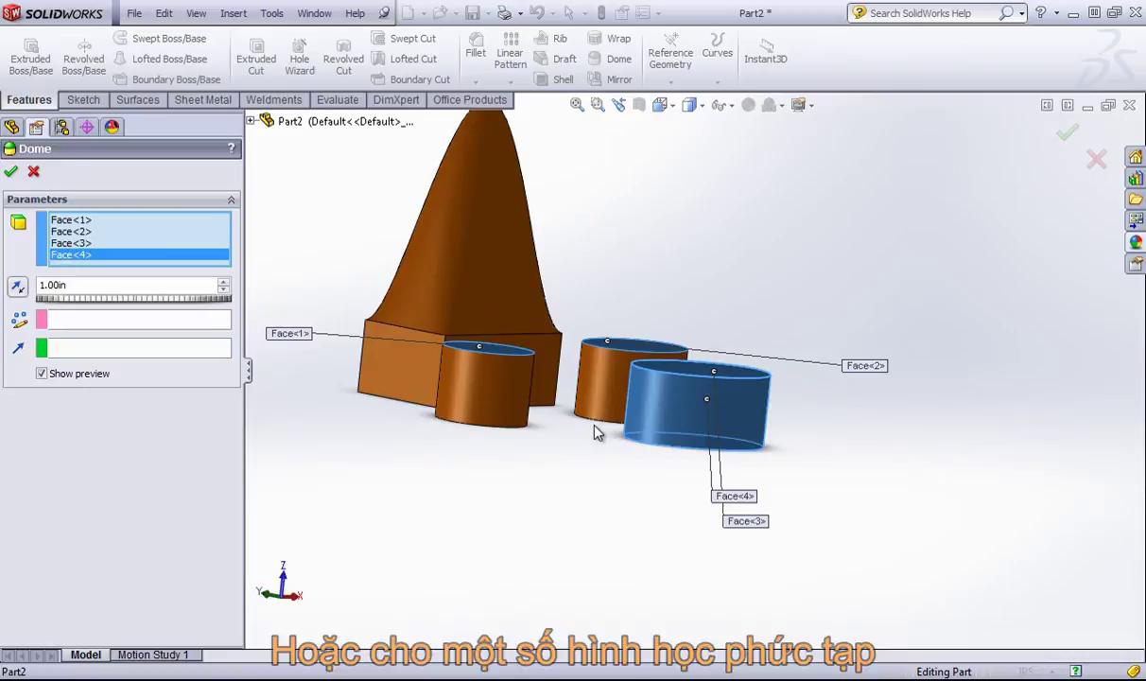
middle_drag(703, 356, 520, 435)
click(681, 416)
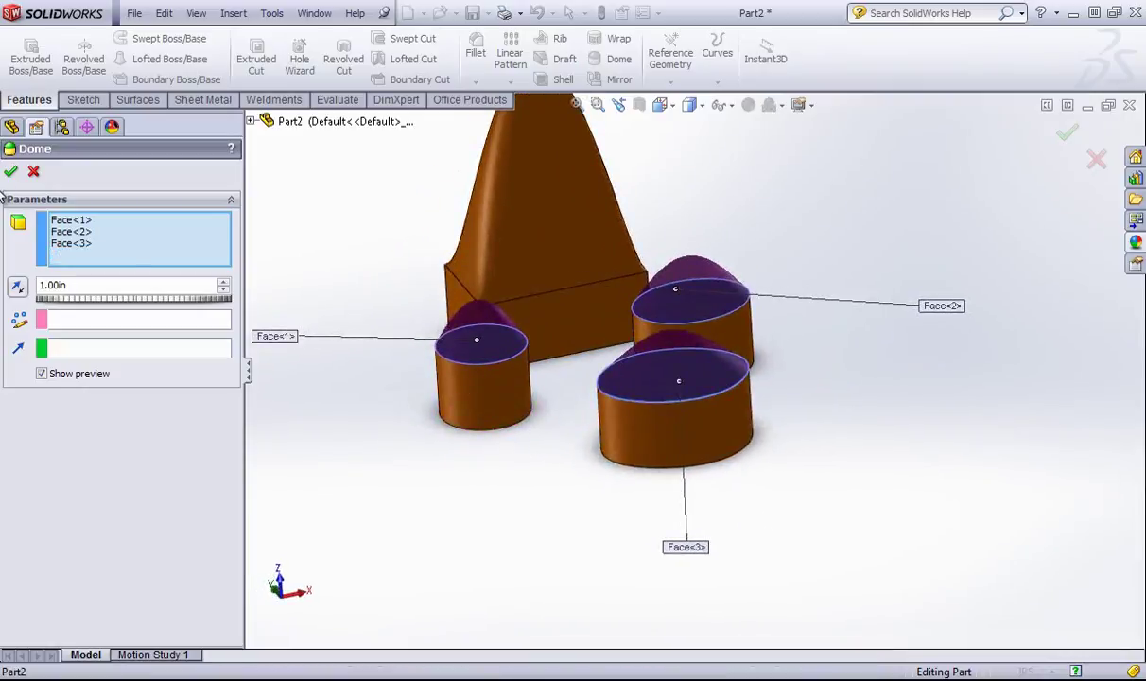
Step: Remove both elliptical top faces from the dome selection and create the dome on the round cylinder only
click(688, 373)
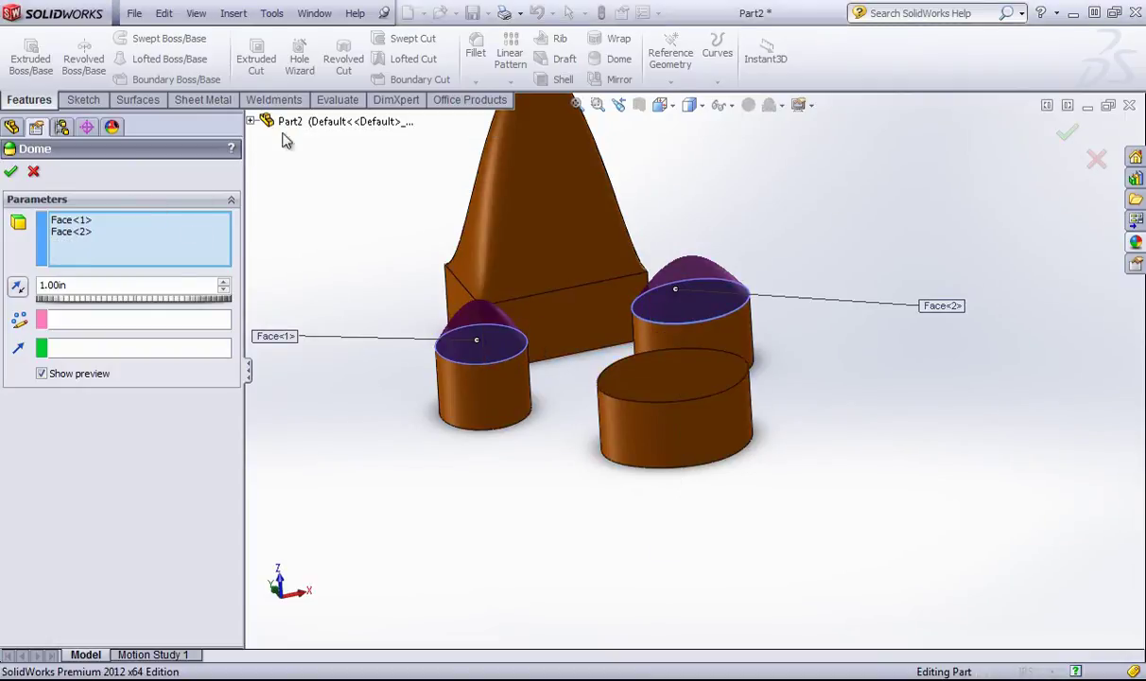
click(683, 301)
click(11, 171)
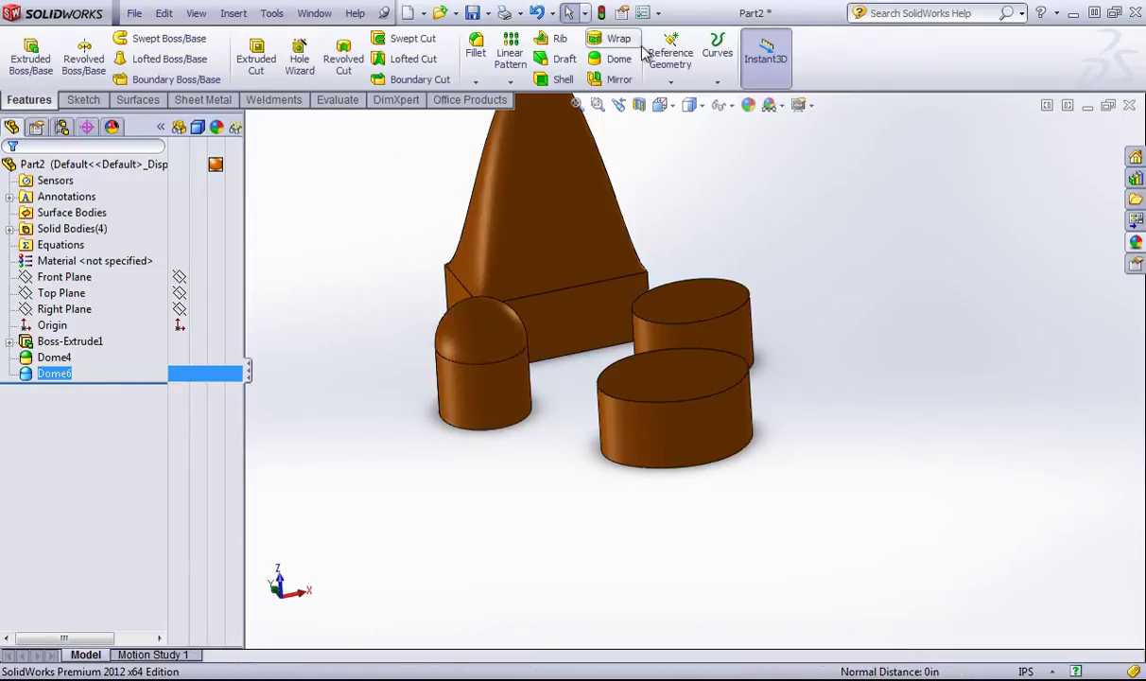
click(563, 397)
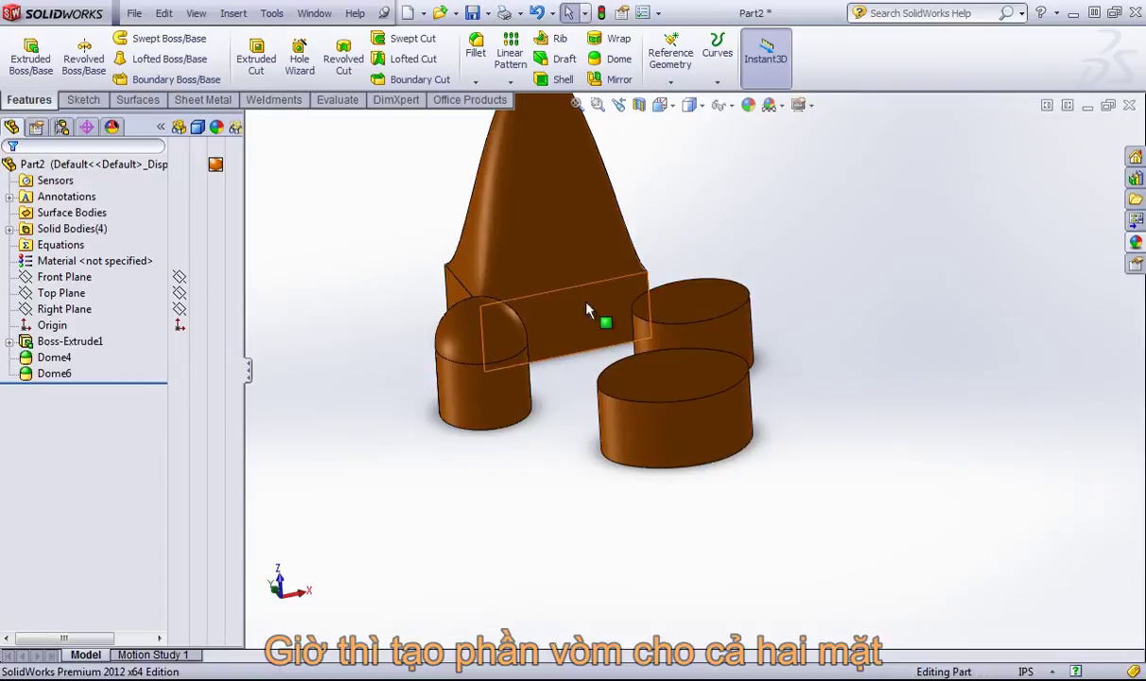
Step: Edit the rectangular block's dome to include the adjacent short end face and set the distance to 0.50 in
middle_drag(440, 358, 430, 315)
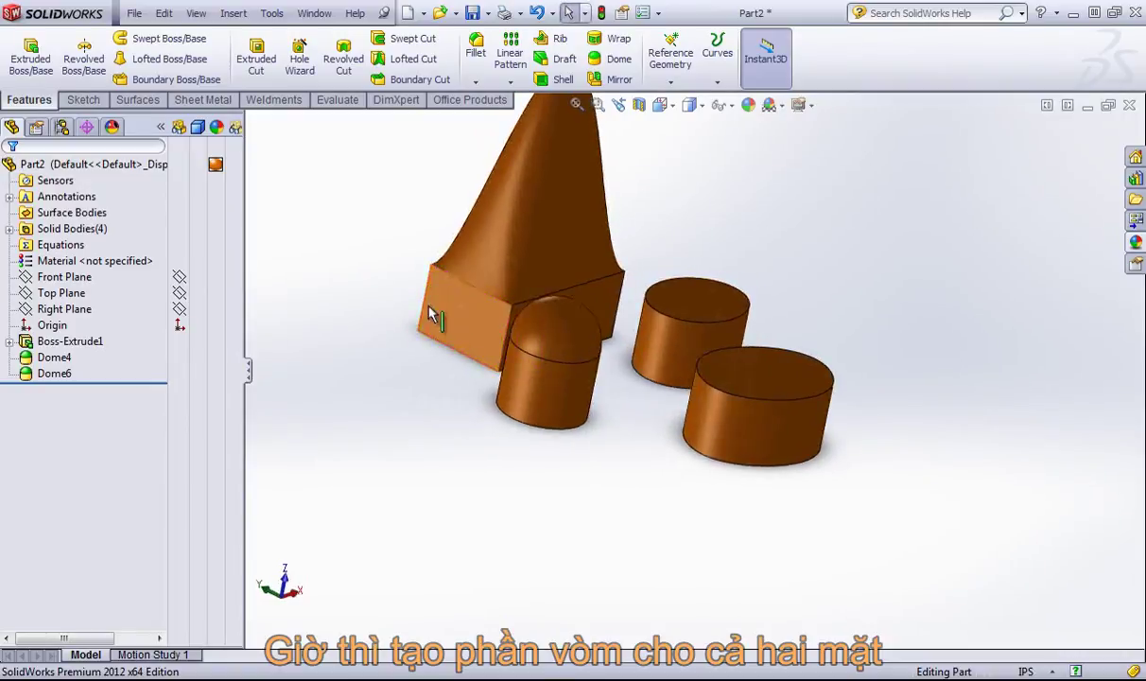
right_click(47, 359)
click(52, 284)
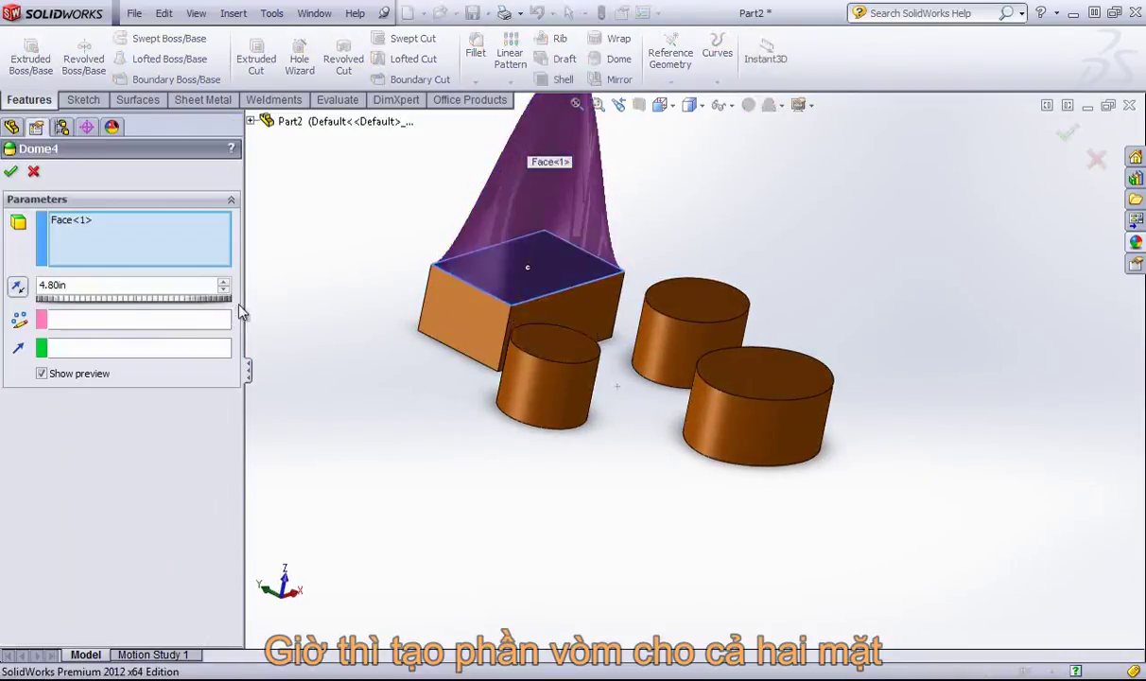
click(466, 322)
middle_drag(464, 317, 456, 242)
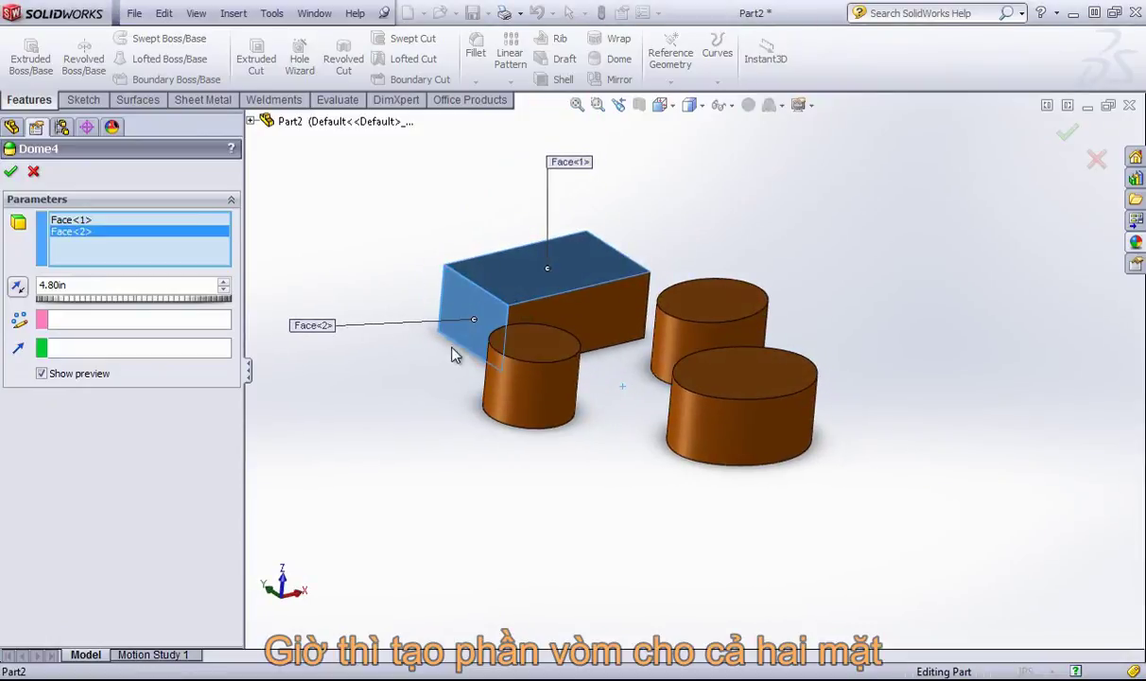
text(.5)
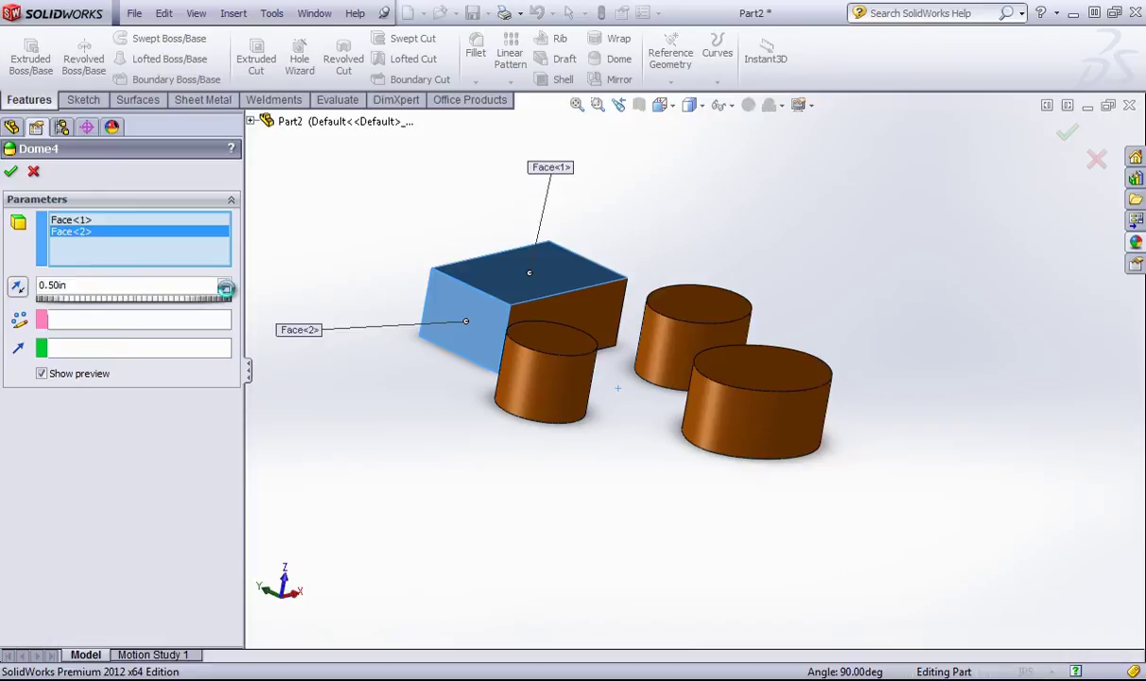
click(224, 290)
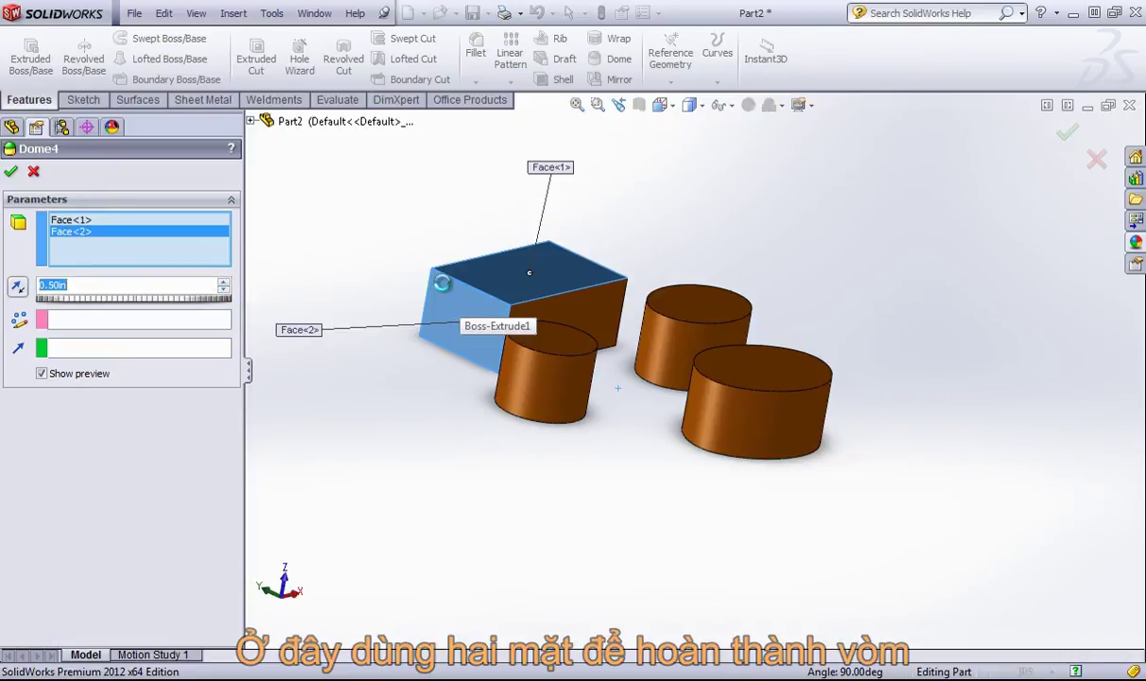
Step: Replace the short end face with the block's long side face in the dome selection and accept the edit
click(594, 314)
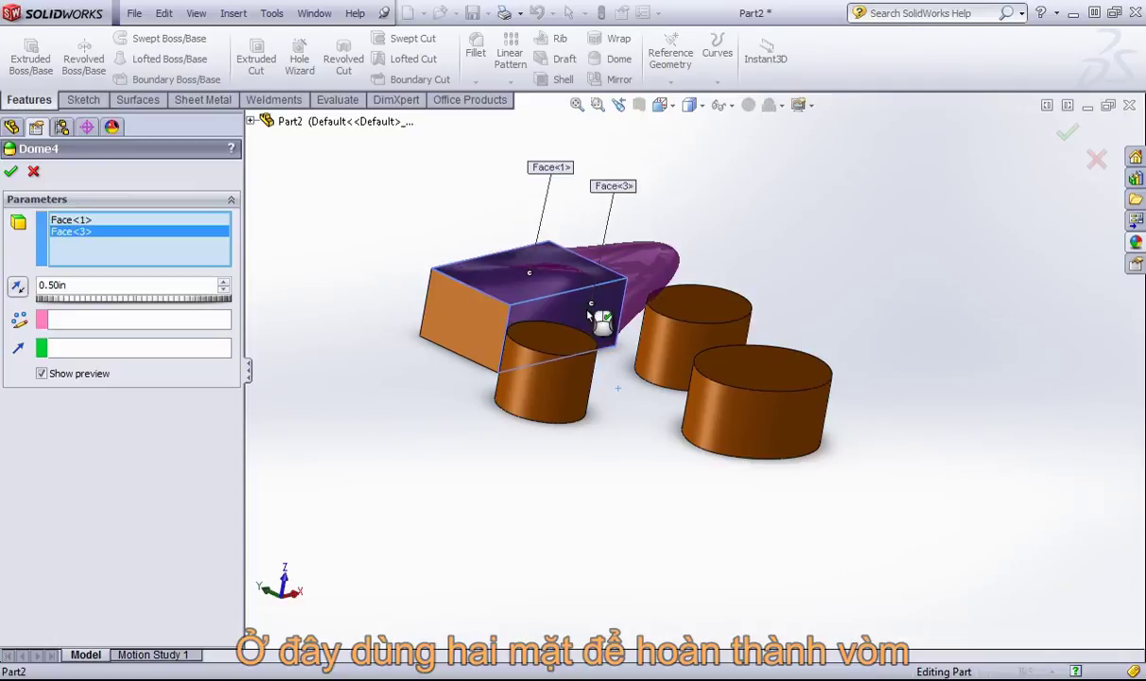
middle_drag(594, 317, 611, 289)
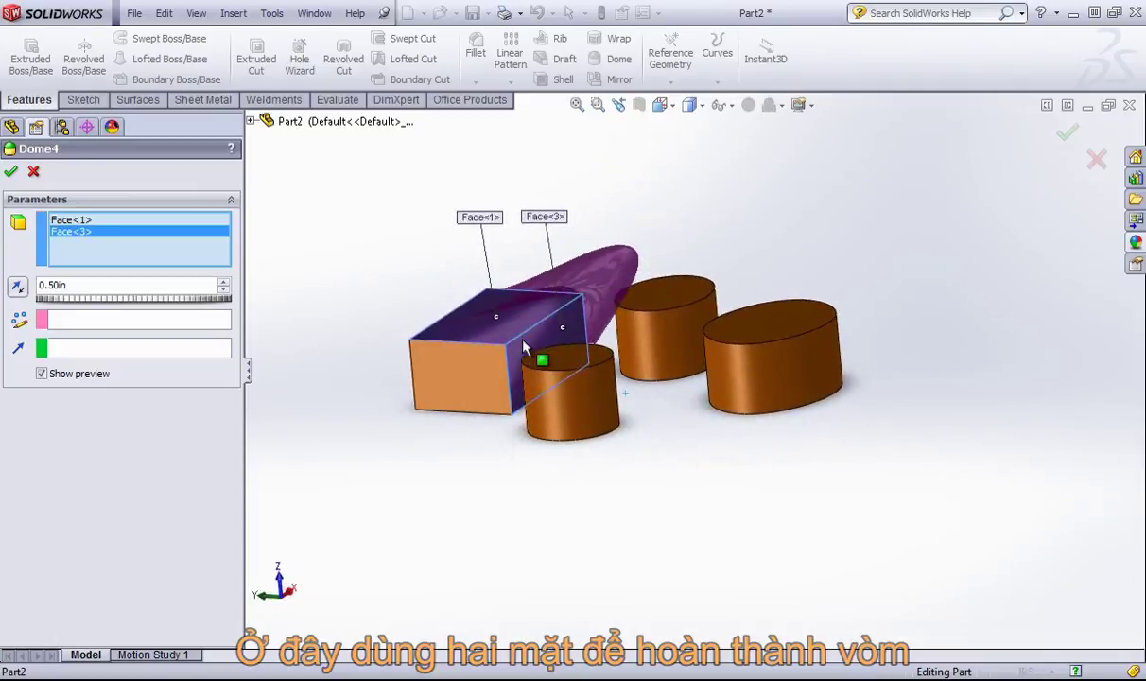
middle_drag(526, 348, 568, 225)
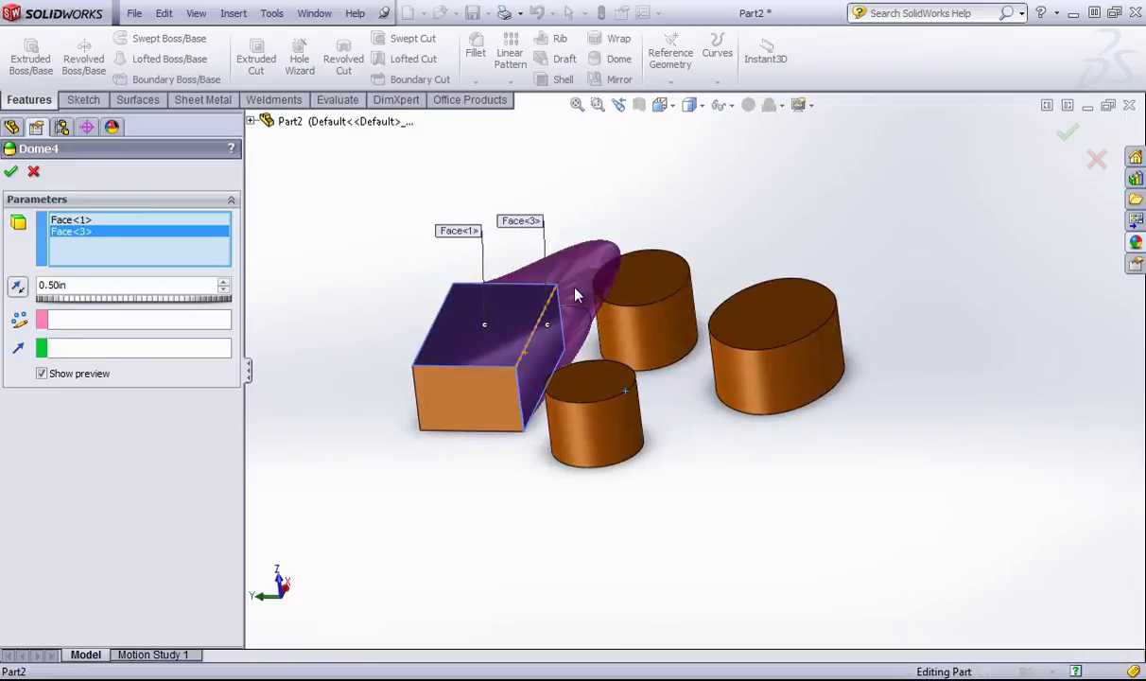
middle_drag(579, 295, 558, 317)
key(Return)
Step: Sketch a single point on the Top Plane above the smaller elliptical body, at about X 2.30, Y -2.66 in, and exit the sketch
middle_drag(624, 480, 481, 440)
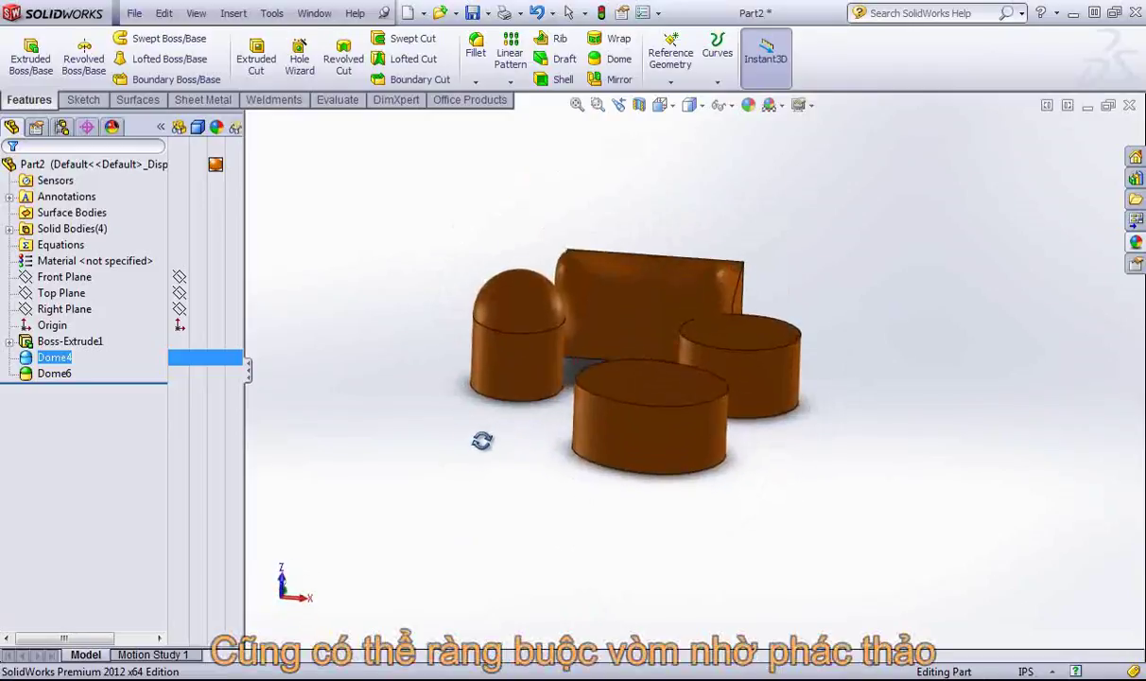
click(61, 293)
middle_drag(510, 397, 266, 225)
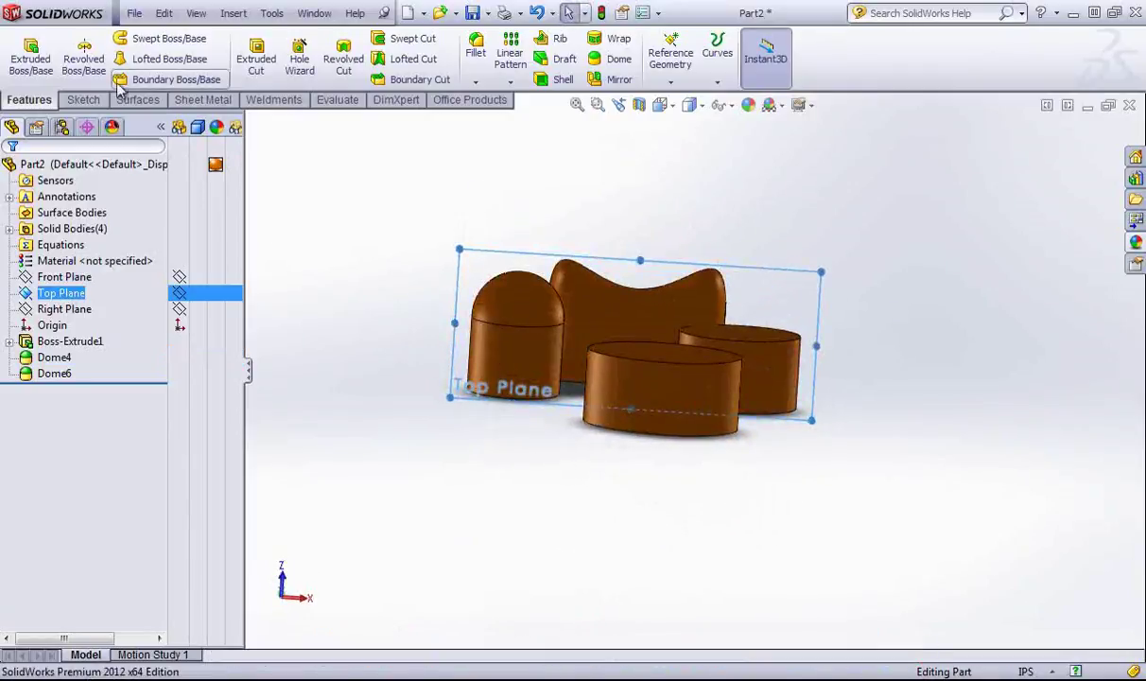
click(83, 99)
click(204, 79)
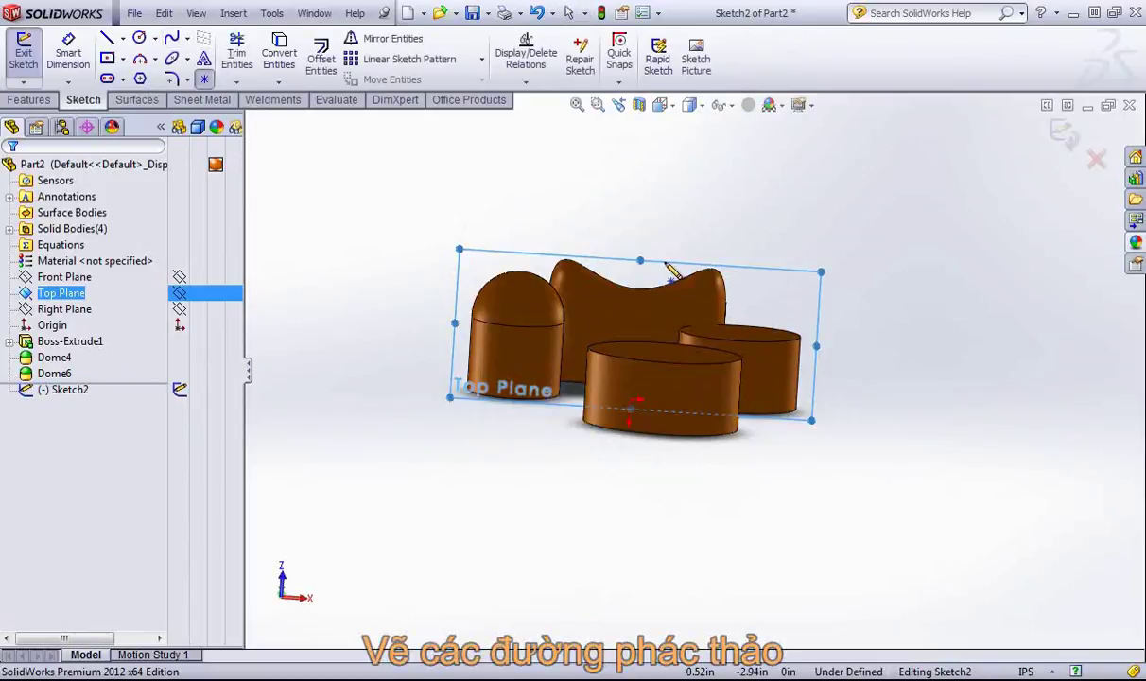
click(749, 280)
right_click(743, 225)
key(Escape)
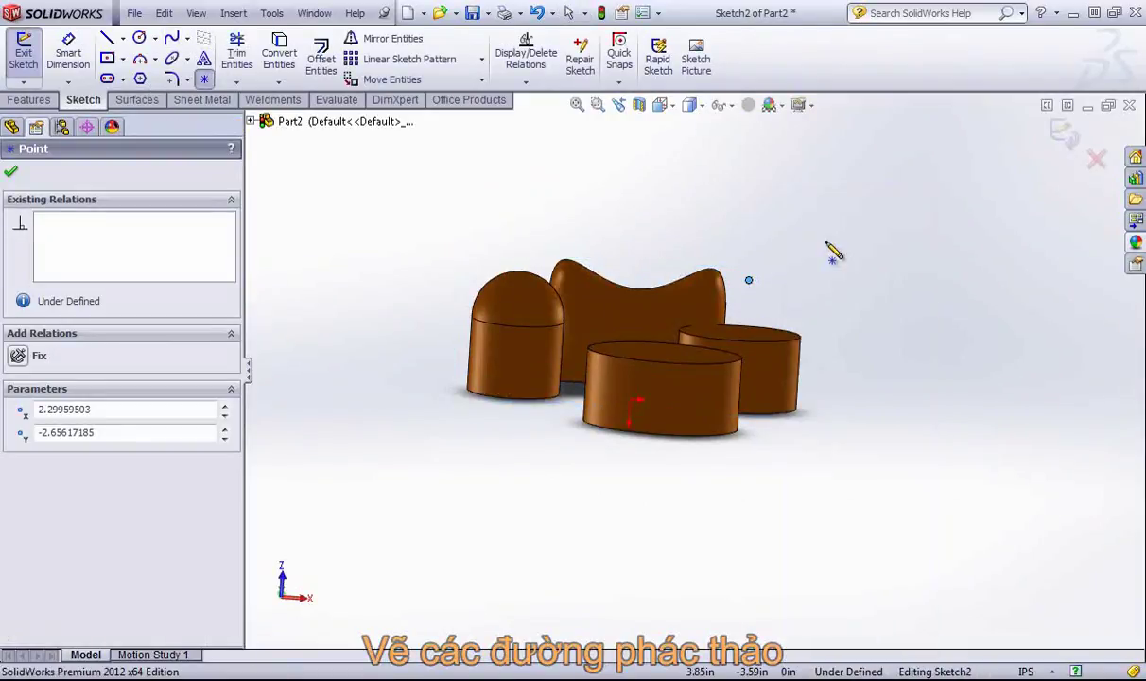
right_click(825, 227)
middle_drag(825, 227, 842, 303)
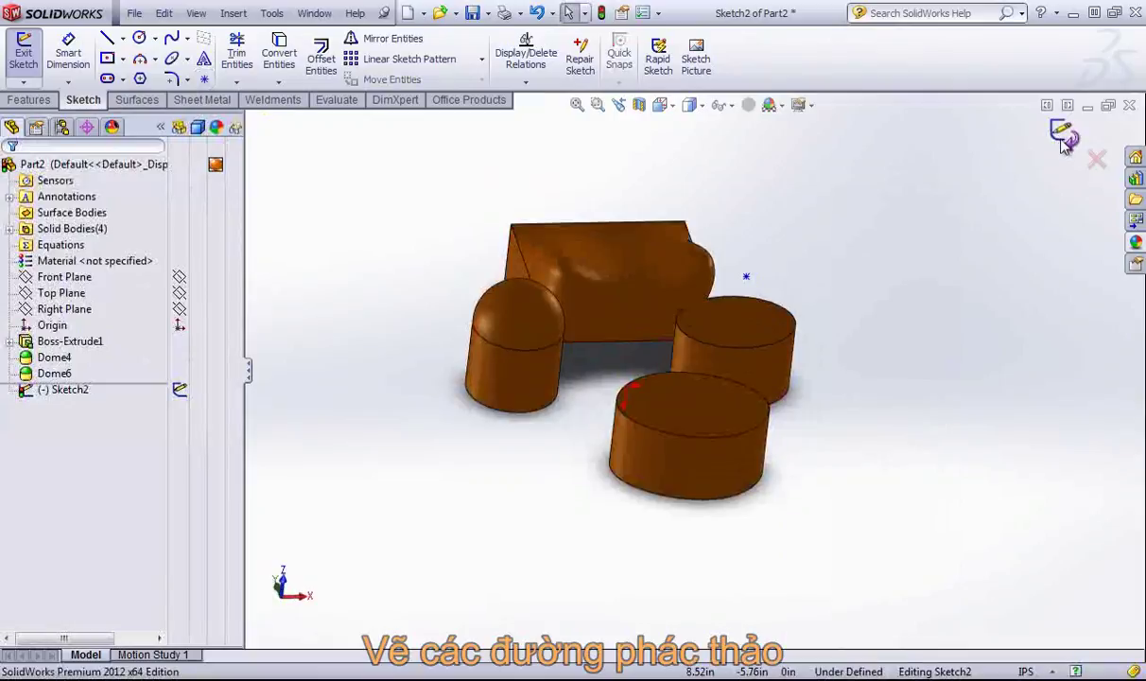
click(1063, 137)
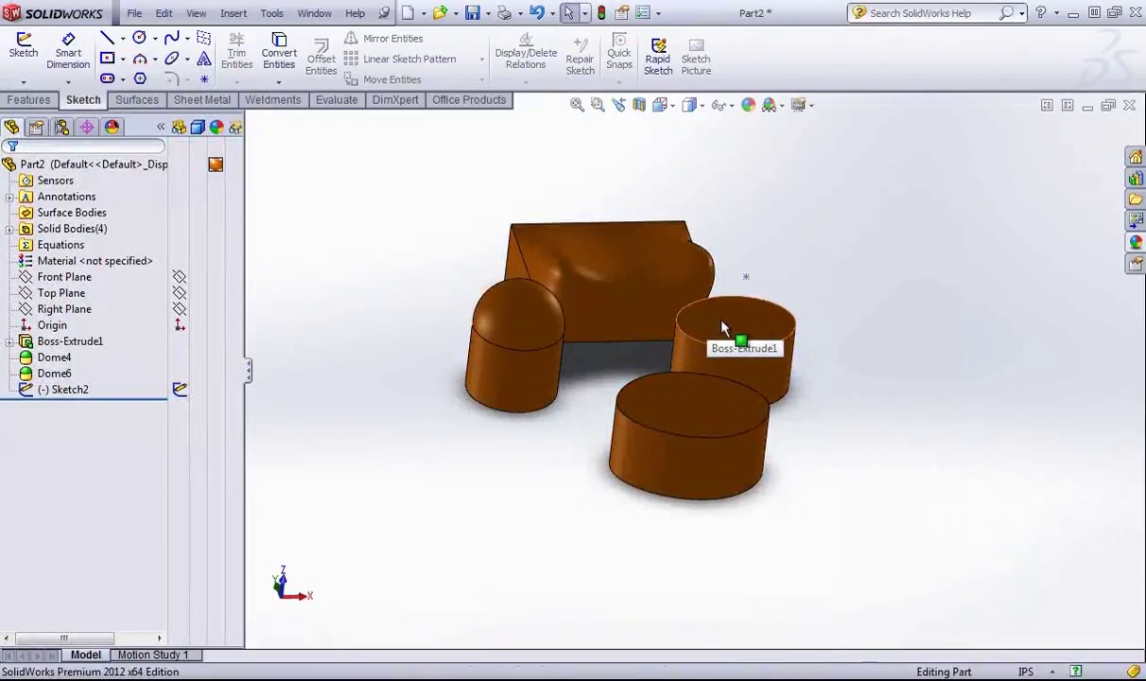
Step: Try a dome on the smaller elliptical body's top face with the sketch point as constraint, and clear the constraint again
click(31, 100)
click(618, 59)
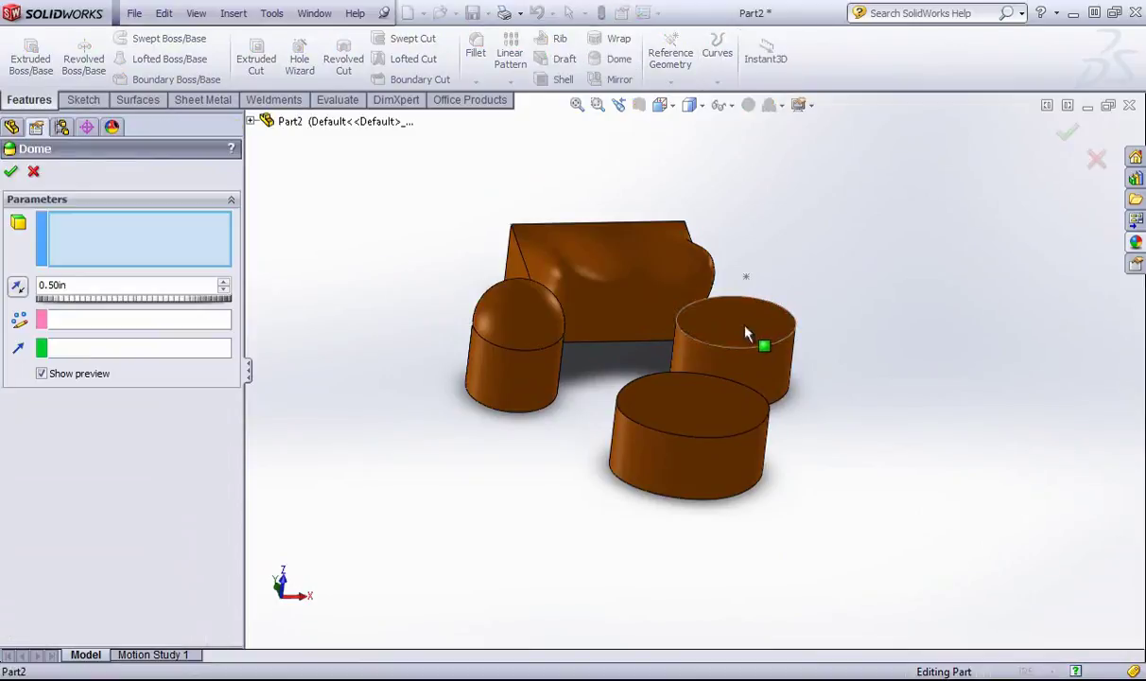
click(747, 333)
click(104, 321)
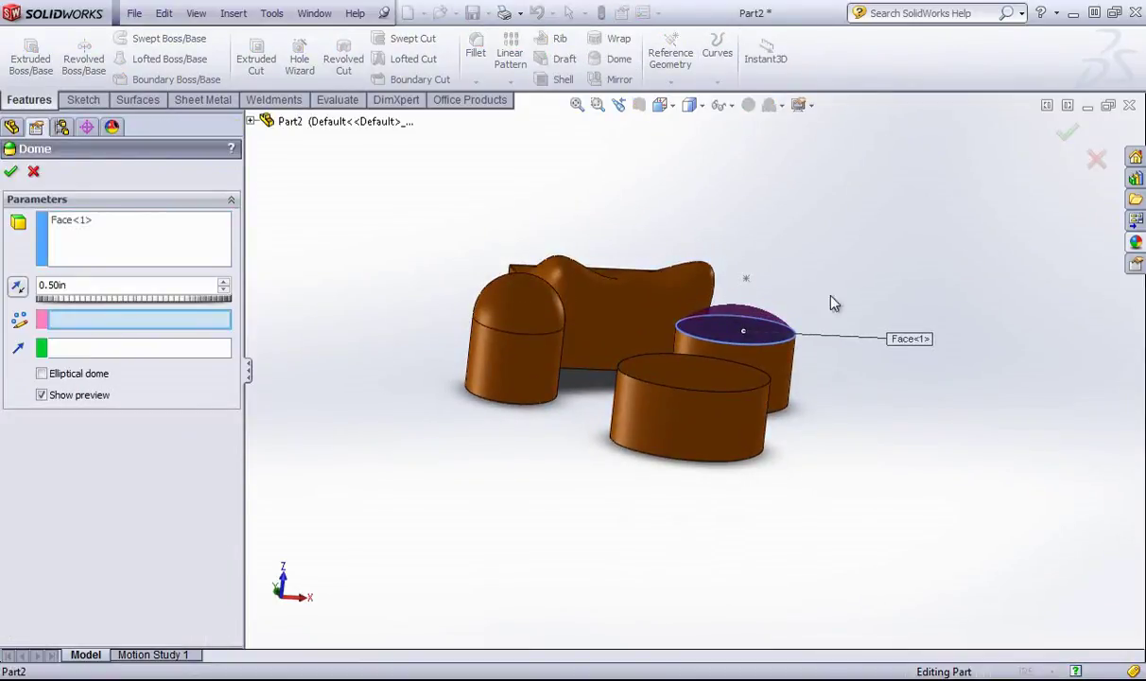
click(746, 280)
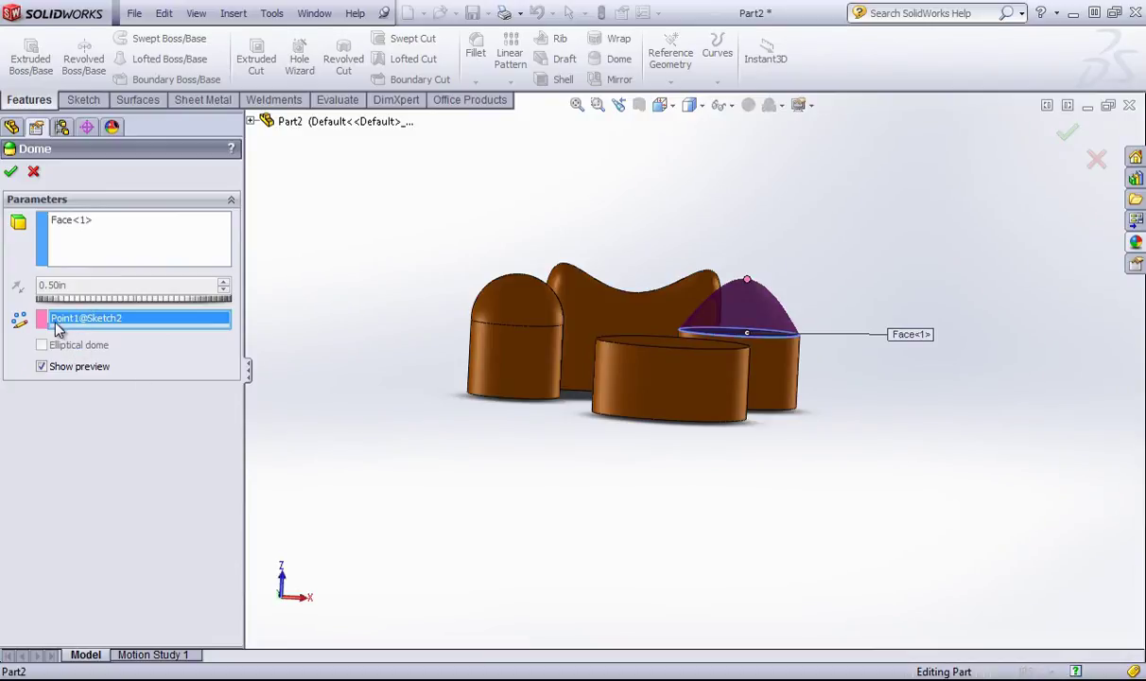
key(Delete)
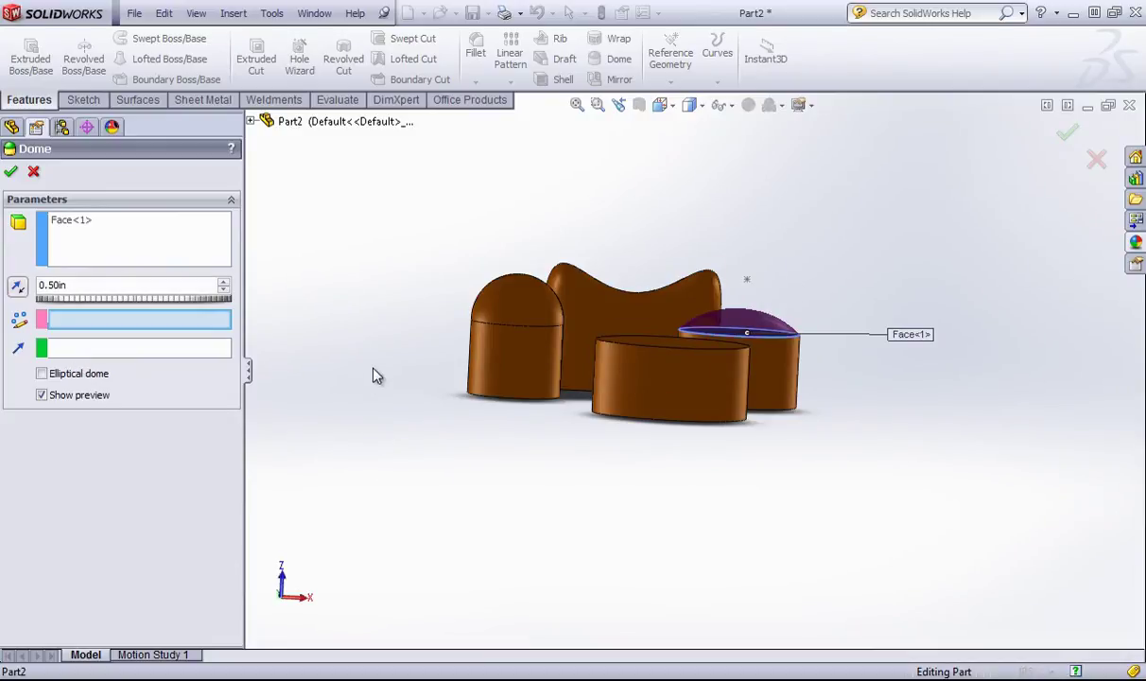
mouse_move(374, 376)
middle_down()
mouse_move(389, 376)
mouse_move(371, 454)
mouse_move(389, 402)
mouse_move(380, 381)
middle_up()
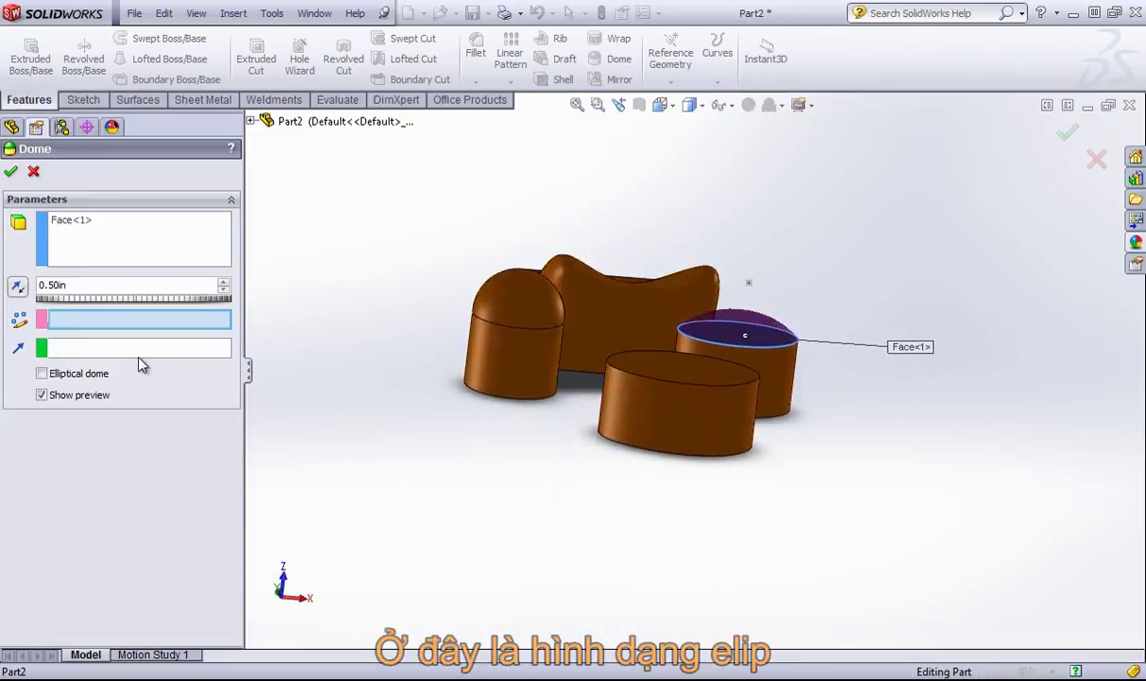
Step: Try the Elliptical dome option on and off for the smaller elliptical body's top face, and discard the dome
click(60, 377)
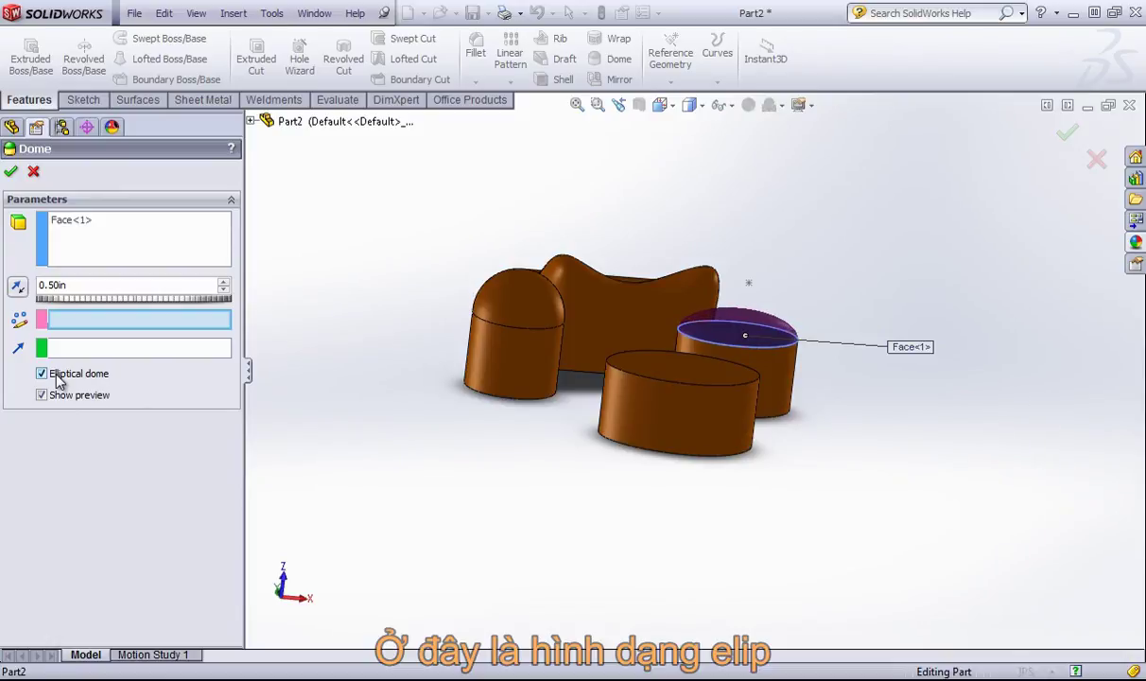
mouse_move(834, 361)
middle_down()
mouse_move(819, 264)
mouse_move(826, 374)
middle_up()
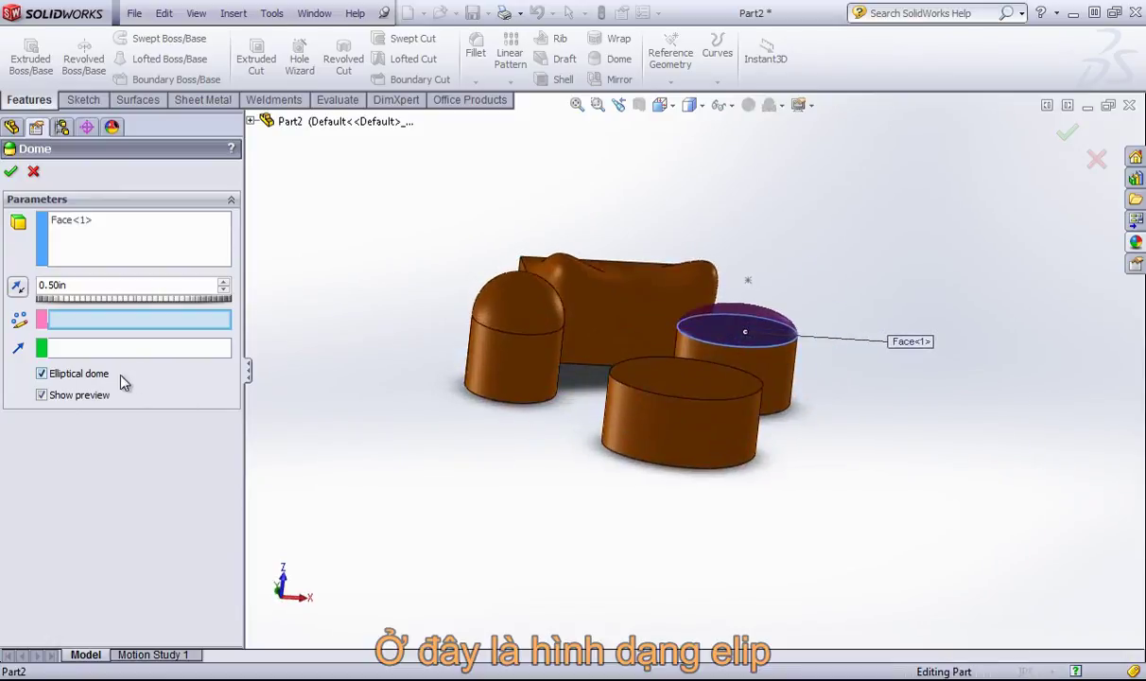
click(42, 373)
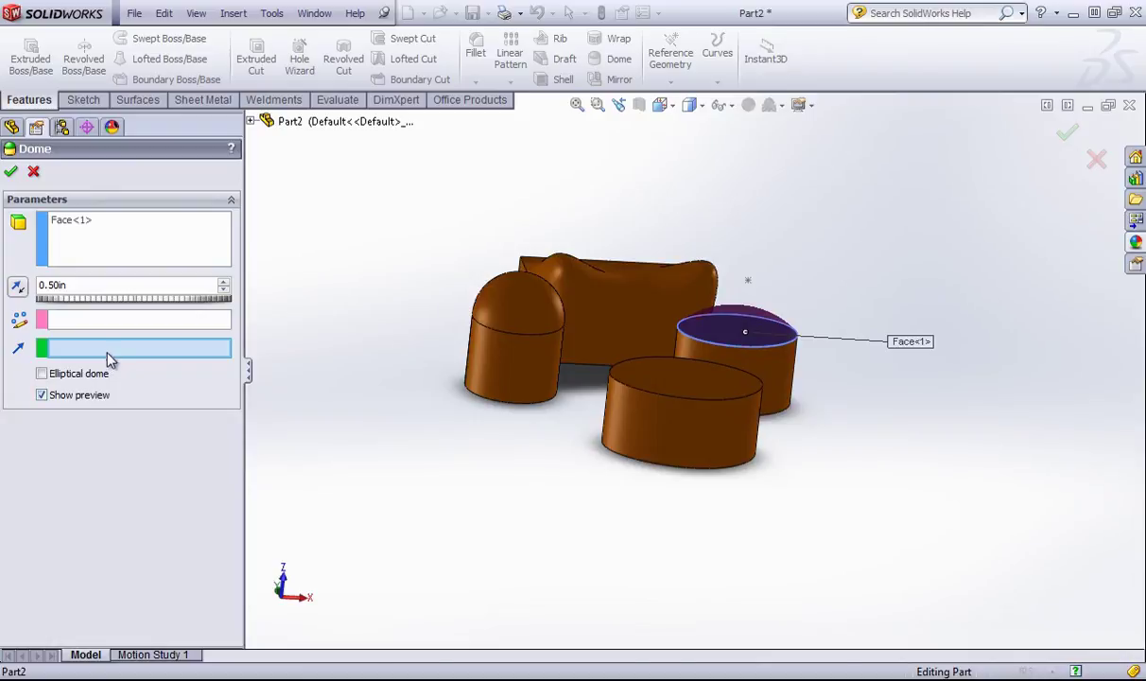
click(252, 121)
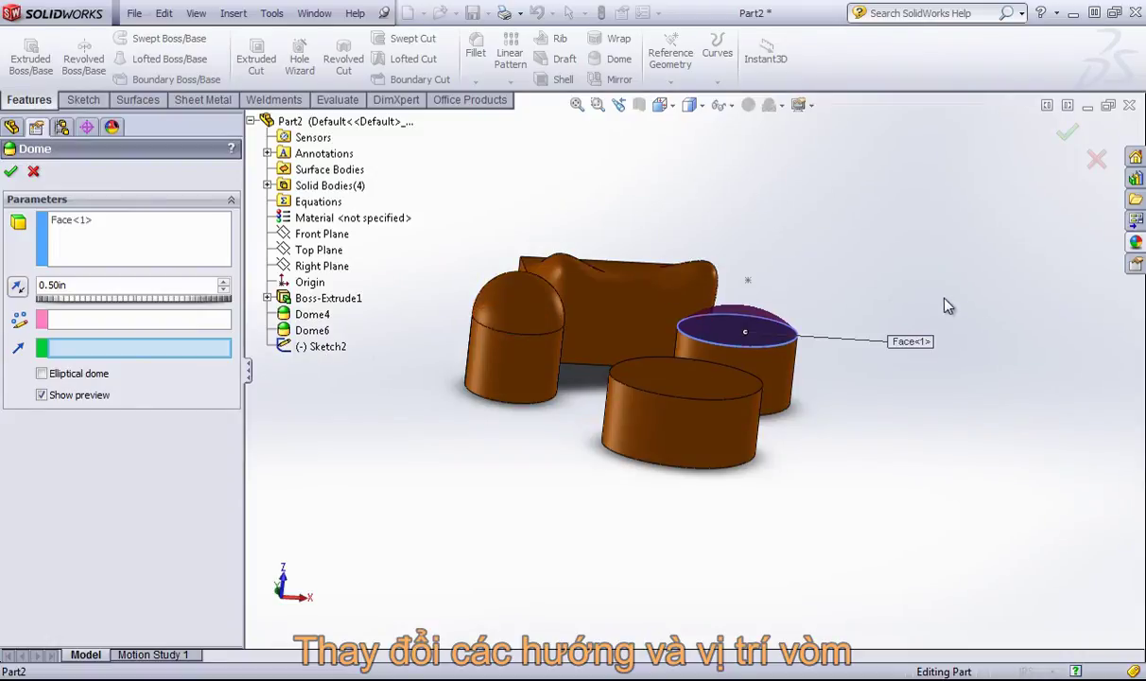
mouse_move(821, 312)
middle_down()
mouse_move(824, 256)
mouse_move(777, 276)
mouse_move(741, 266)
mouse_move(801, 266)
mouse_move(776, 317)
middle_up()
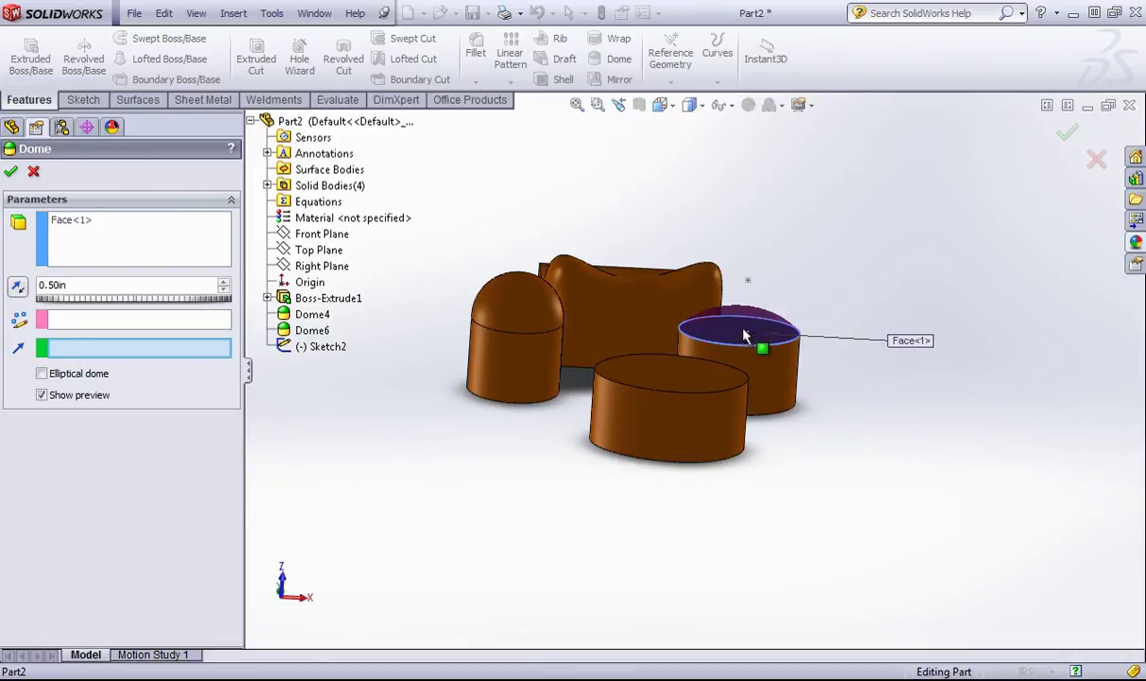
key(Escape)
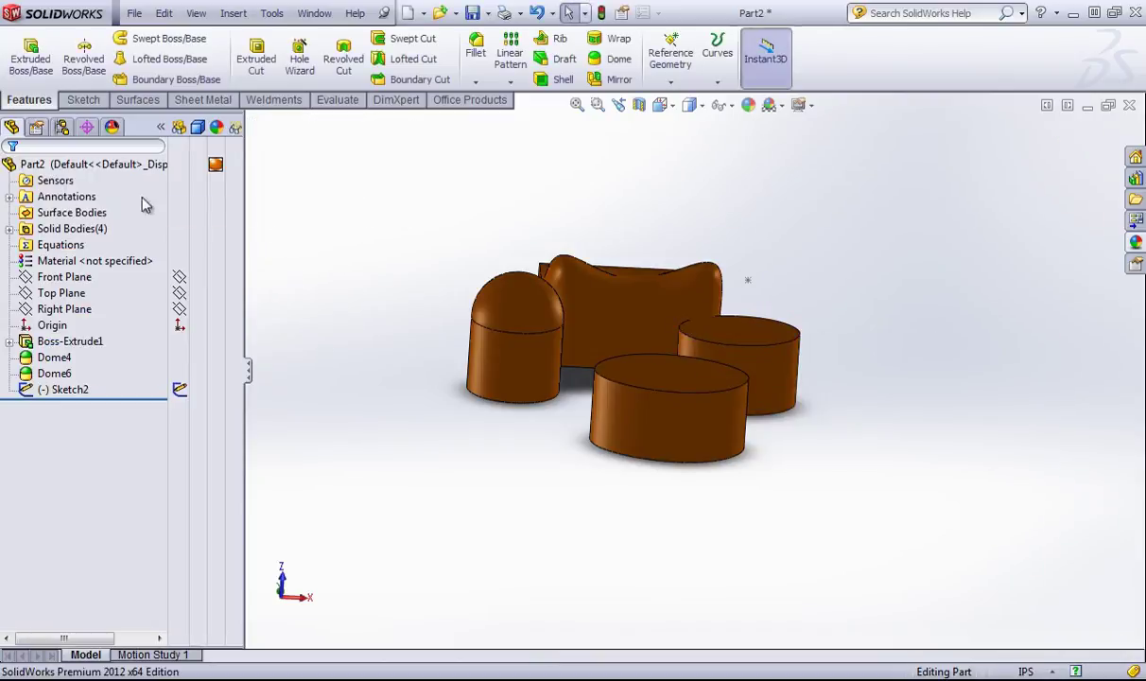
Step: Edit the point's sketch to add a slanted line about 1.59 in long, rising from above the smaller elliptical body's top face, and exit the sketch
right_click(67, 390)
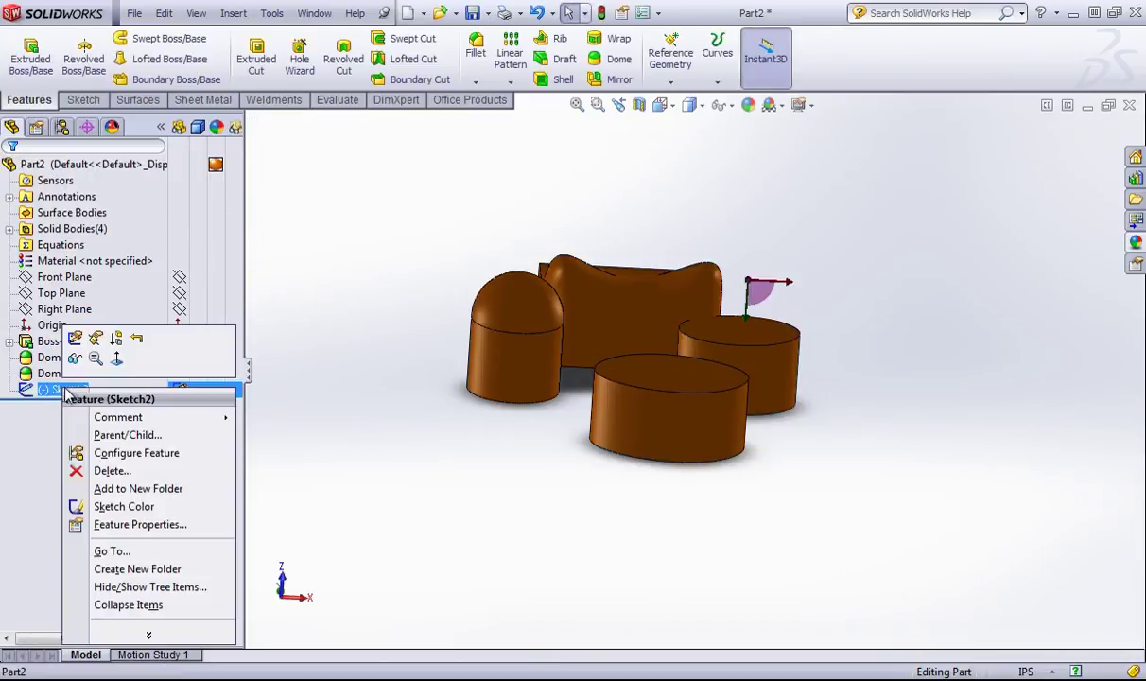
click(70, 339)
click(108, 39)
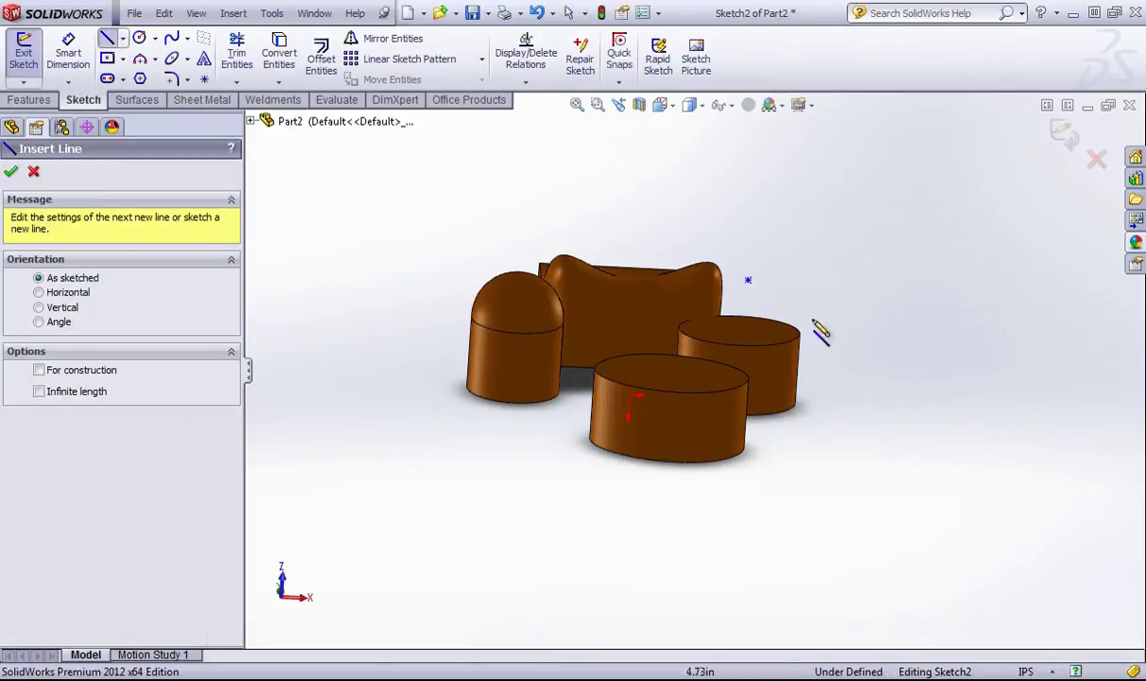
click(747, 321)
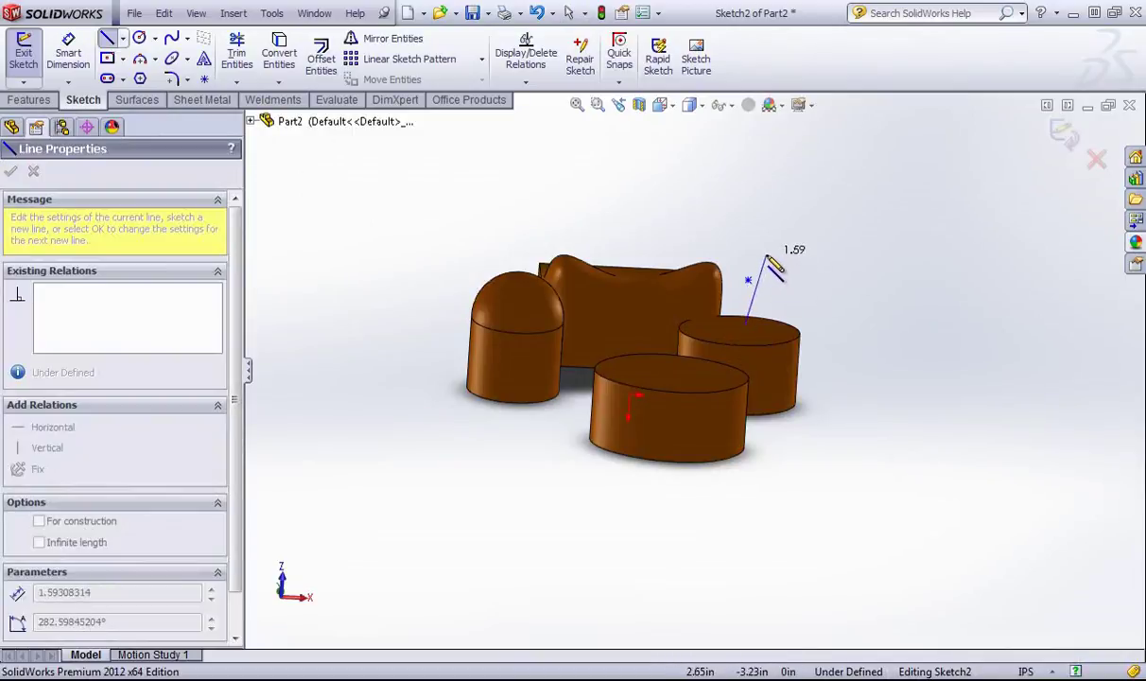
right_click(767, 255)
click(815, 225)
key(ctrl+b)
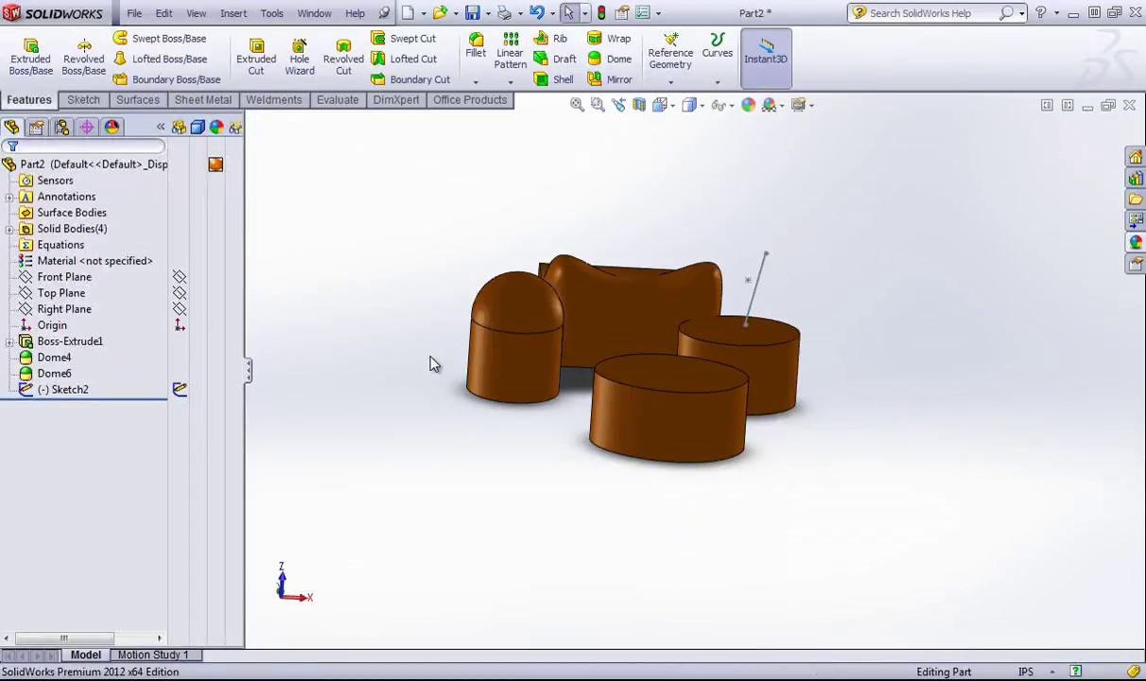
Step: Set up a dome on the smaller elliptical body's top face, using the slanted sketch line as its direction
click(615, 59)
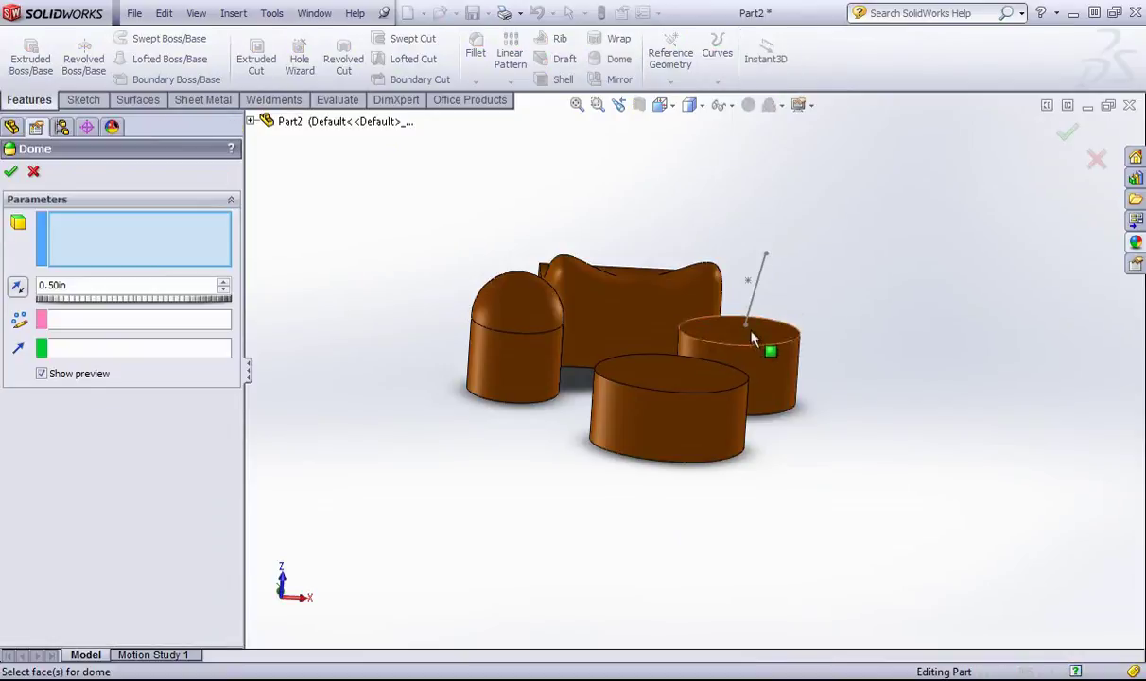
click(747, 326)
click(175, 350)
click(758, 289)
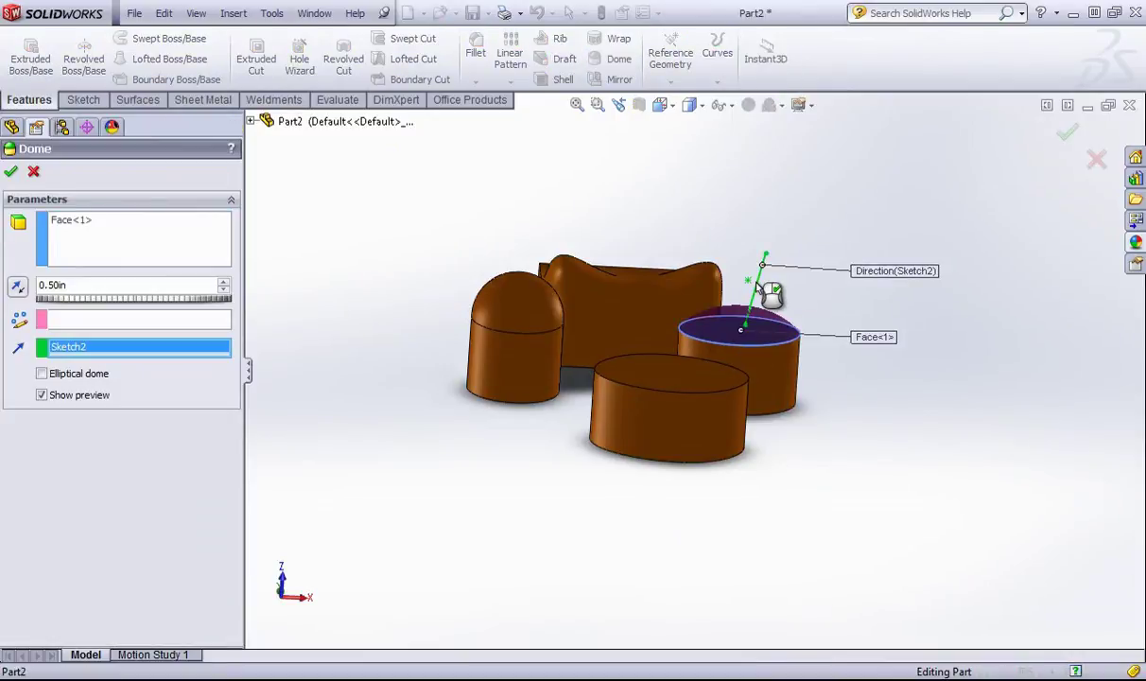